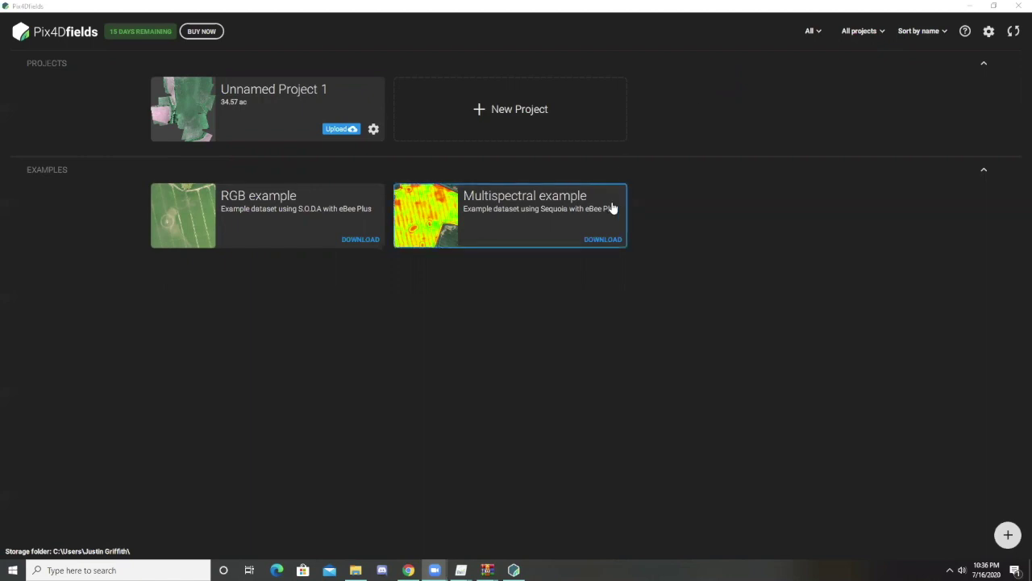
Create a new project, Unnamed Project 2, from the New Project card.
click(501, 129)
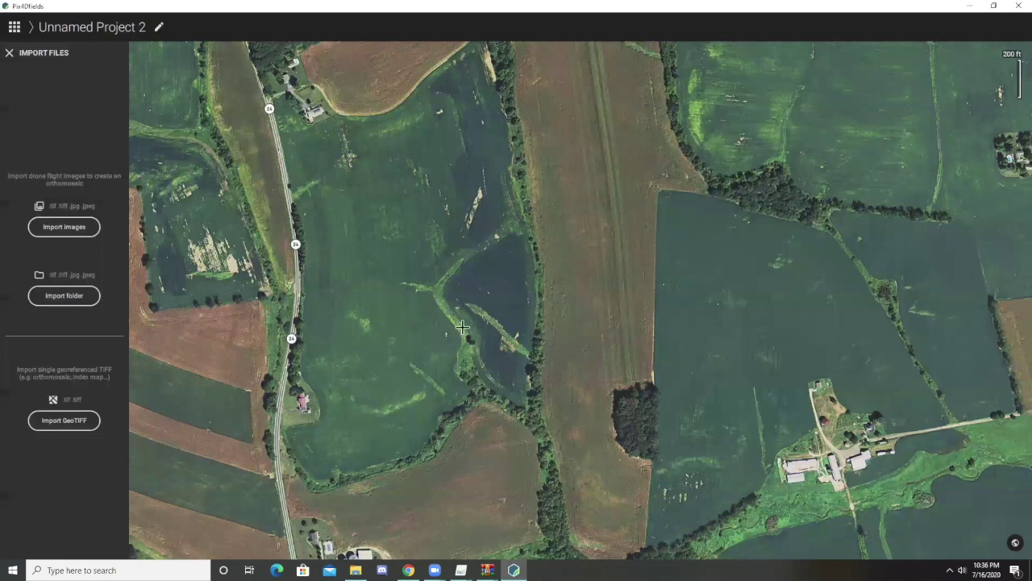
Rename the project from its default name to 'June 23B 2020 BVF' and save it.
click(161, 28)
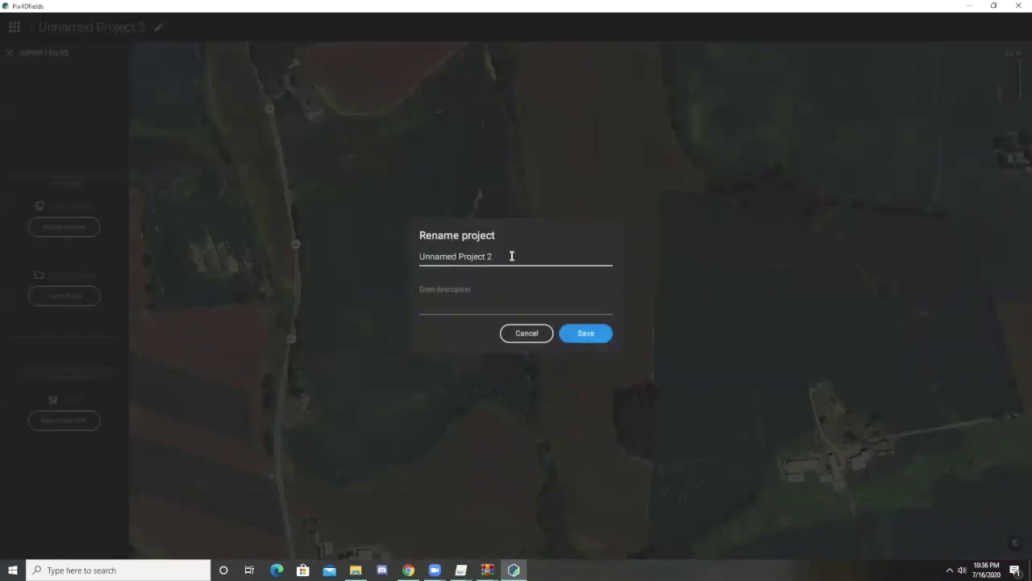
drag(511, 255, 396, 258)
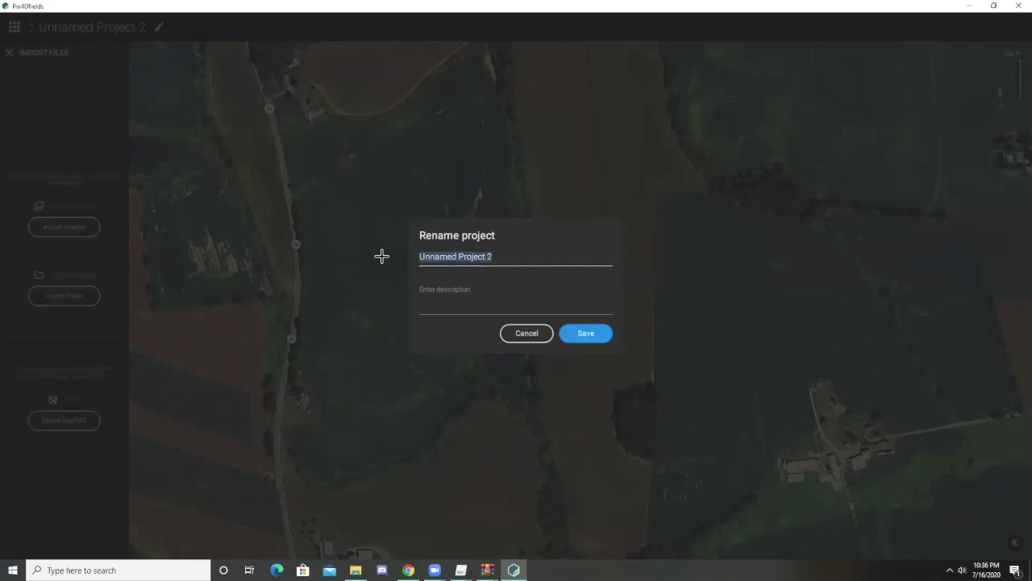
text(June )
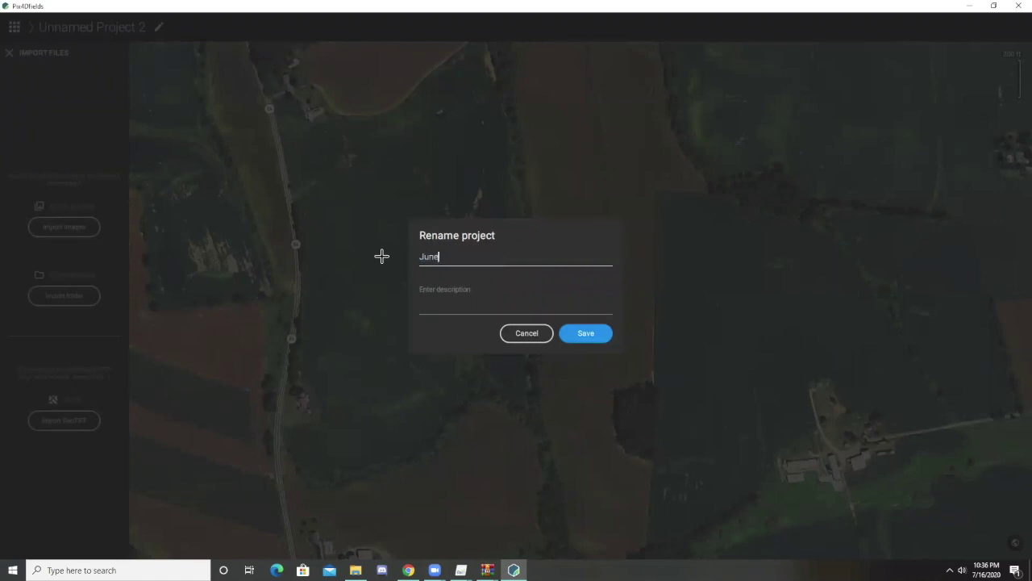
text(23B 2020 BVF)
click(587, 333)
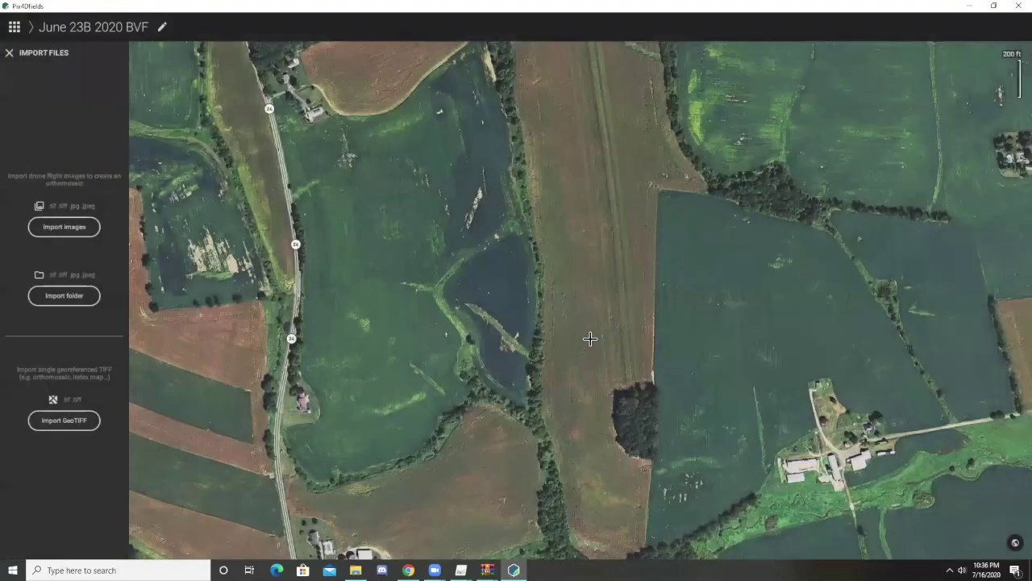
Import all drone images from Downloads > BlueValley_June23 into the project.
click(65, 230)
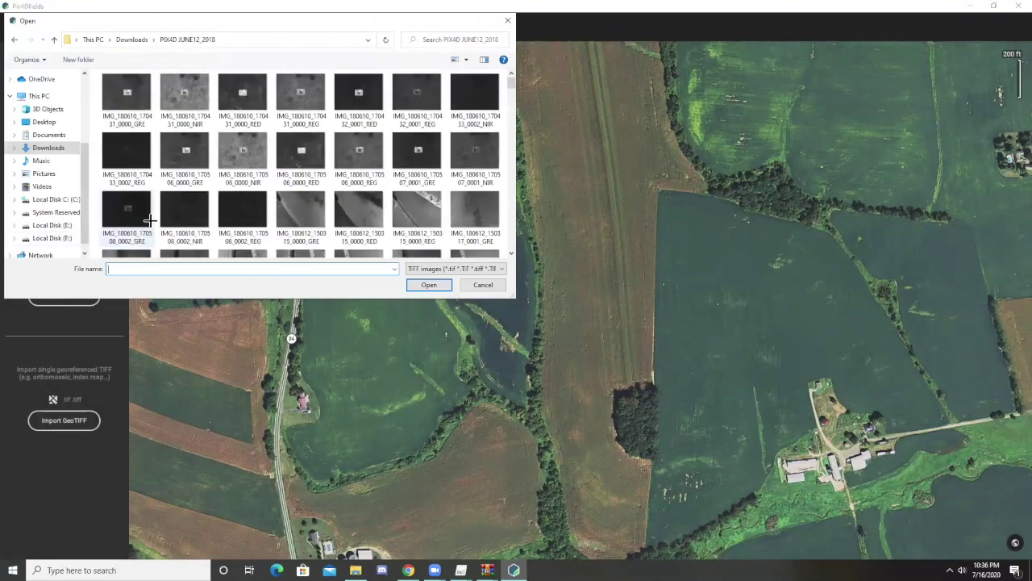
click(46, 148)
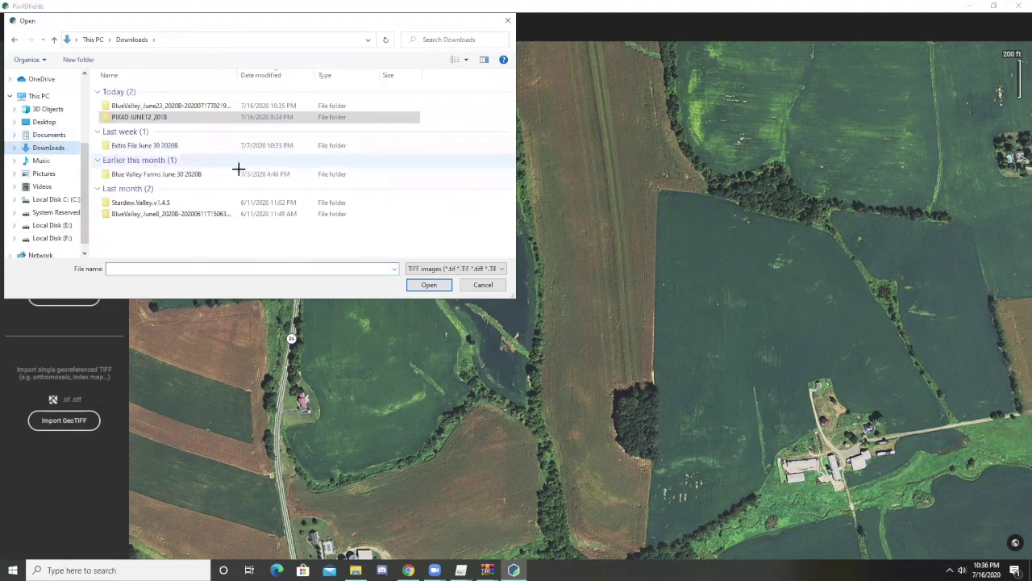
double_click(142, 105)
click(127, 104)
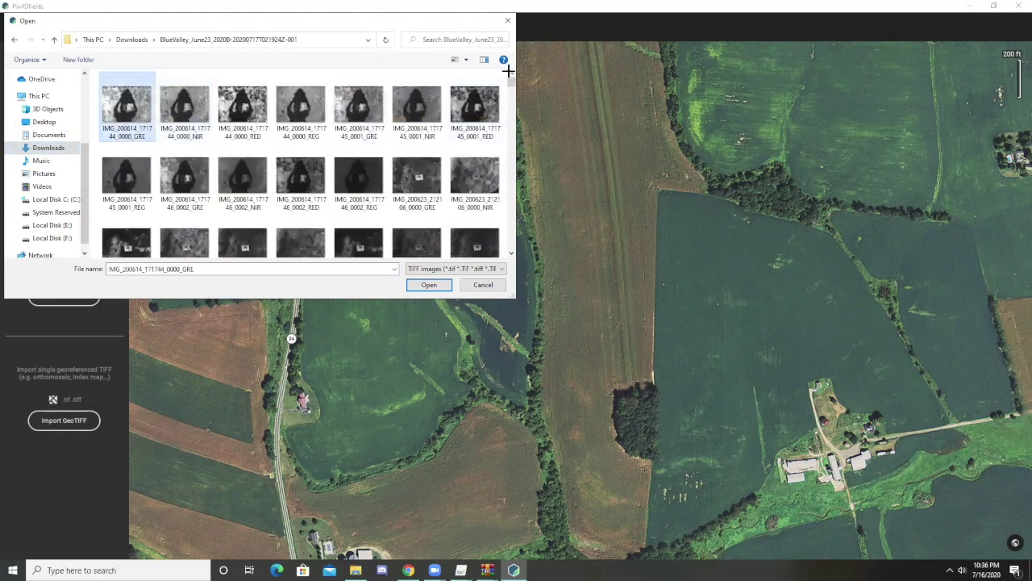
drag(512, 81, 516, 246)
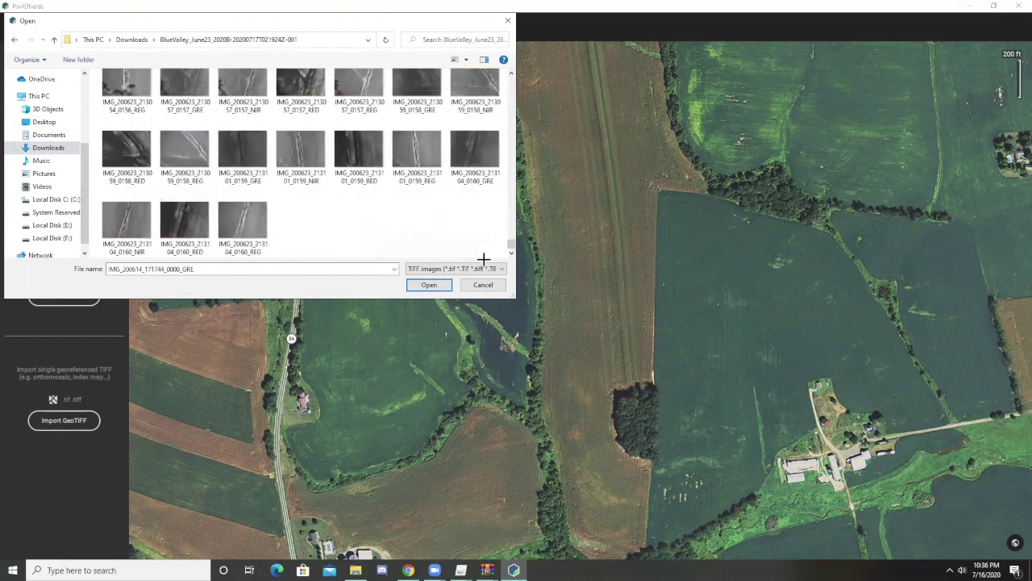
shift+click(266, 218)
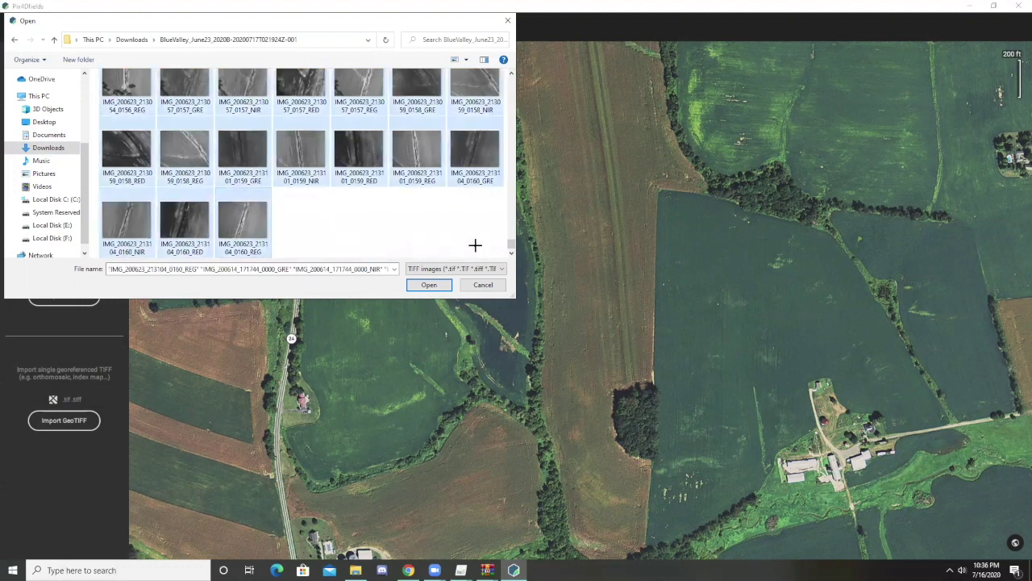
click(428, 287)
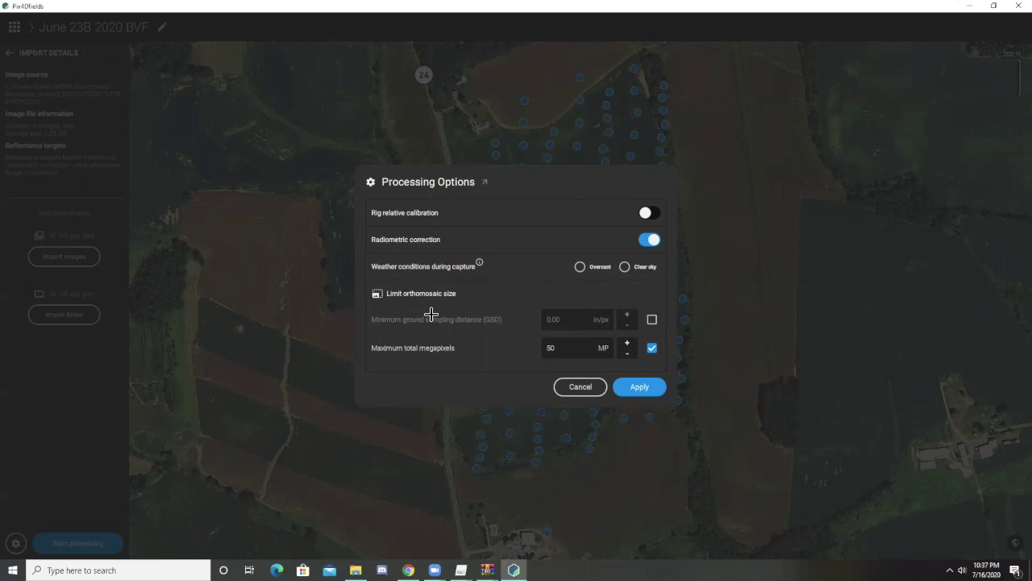
Choose Clear sky as the capture weather and apply the processing options.
click(625, 266)
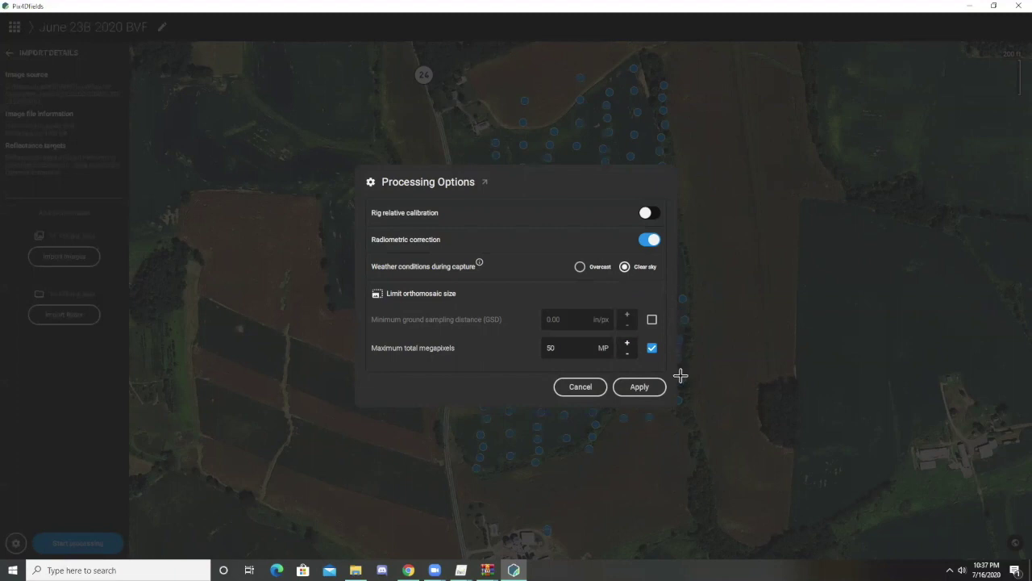
click(645, 389)
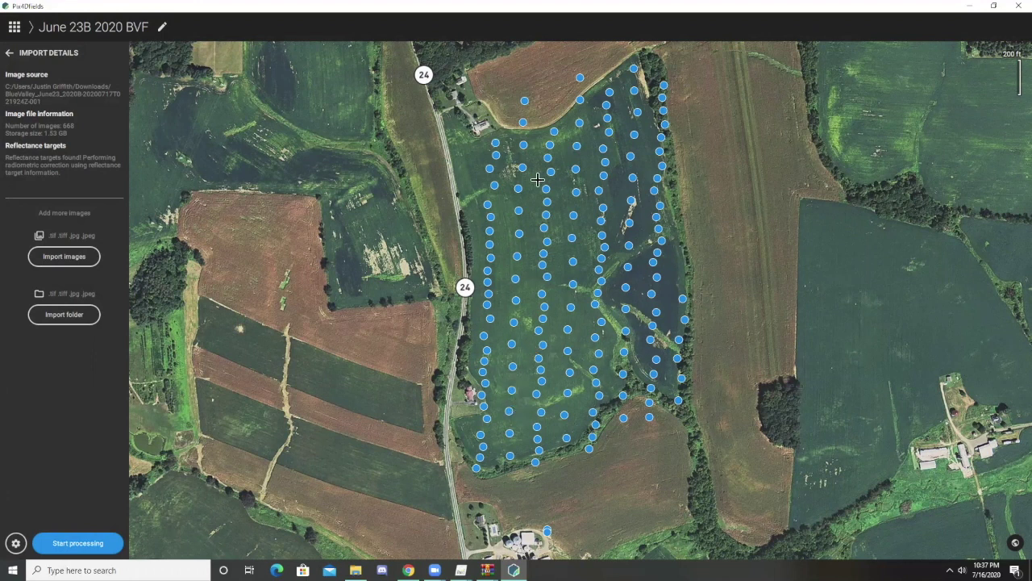
Process the imported images despite the images-without-GPS and low-storage warnings.
click(53, 544)
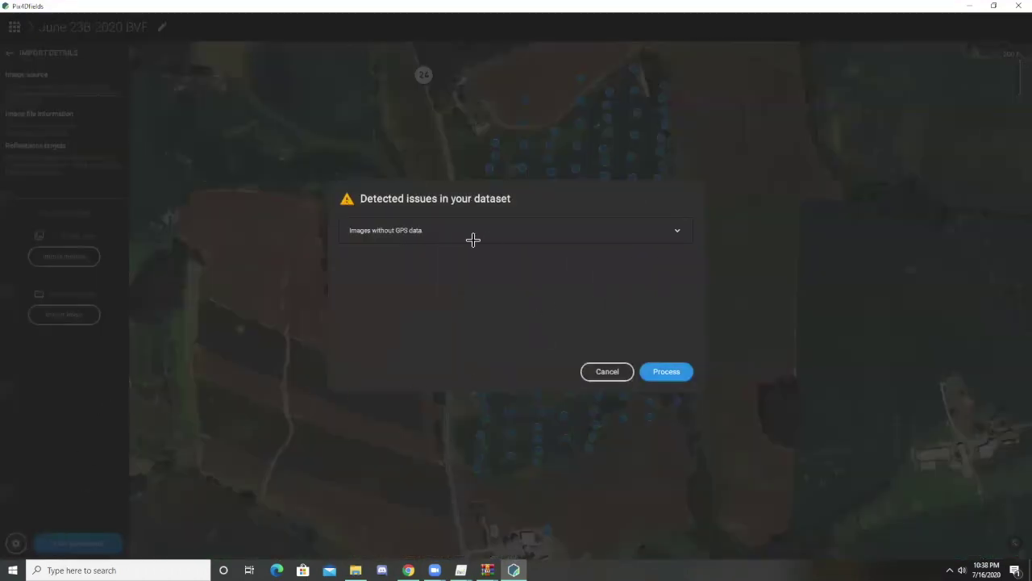
click(586, 229)
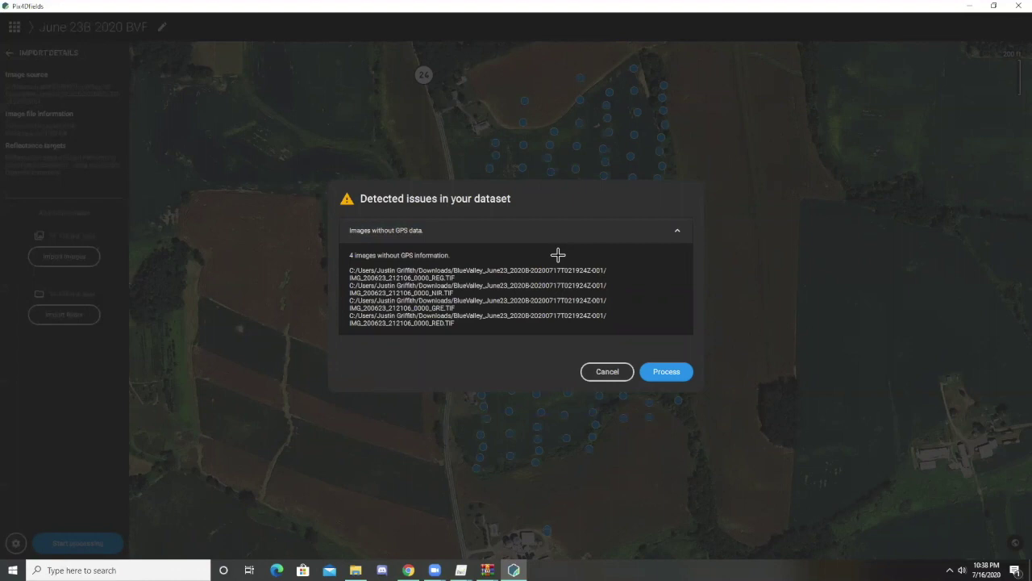
click(668, 232)
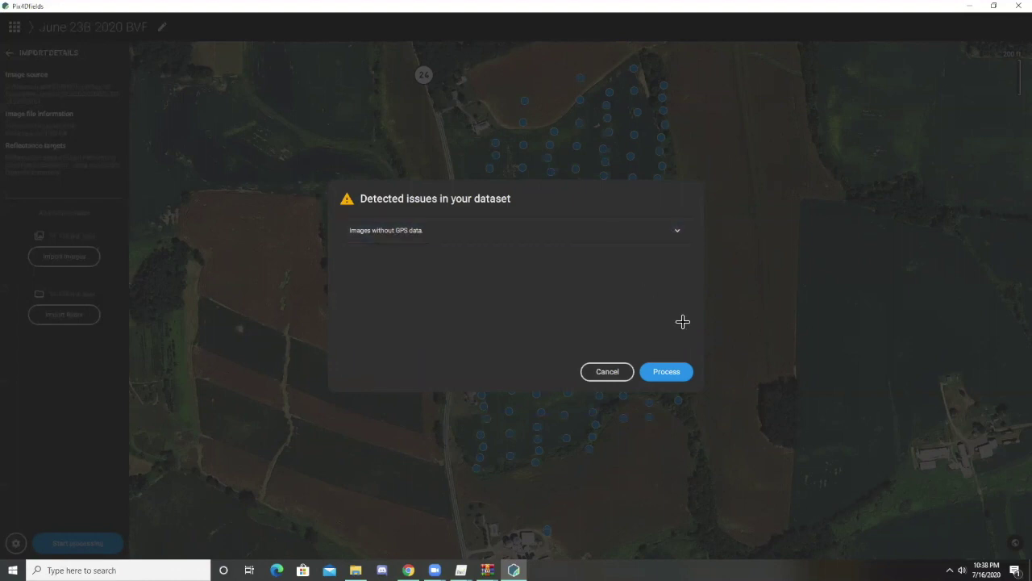
click(672, 372)
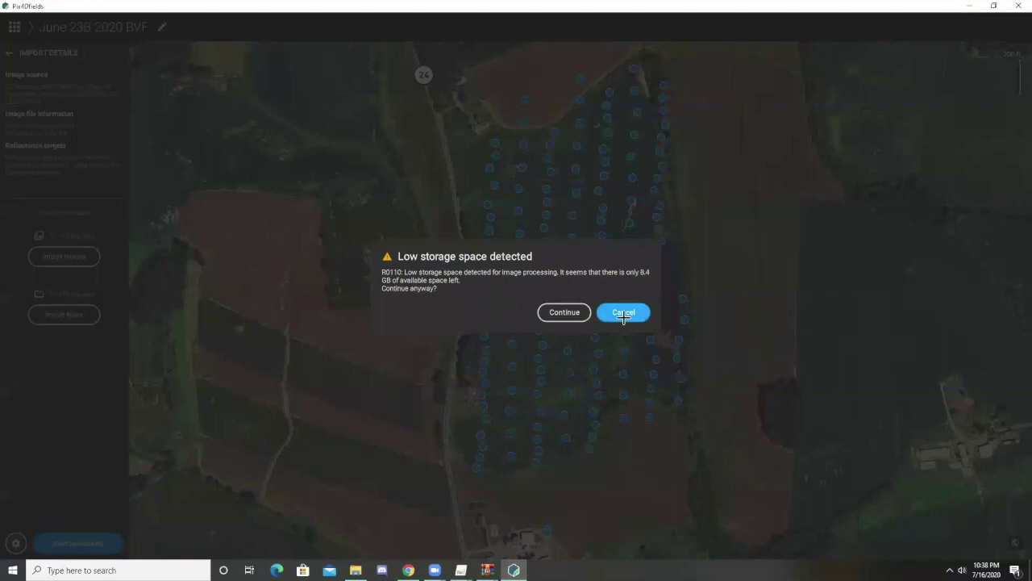
click(564, 312)
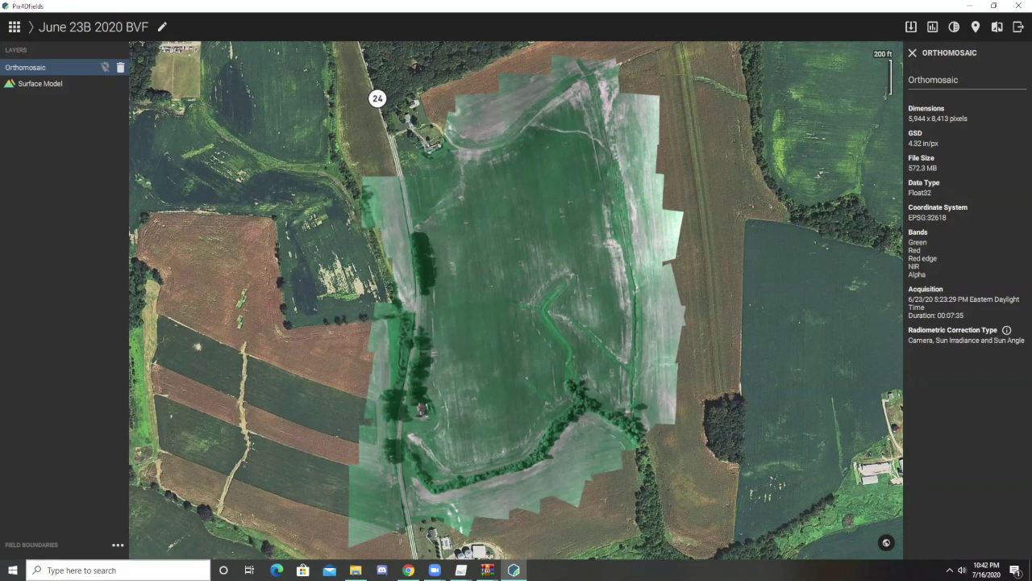
Start adding a field boundary and zoom in on the field's road corner.
click(119, 546)
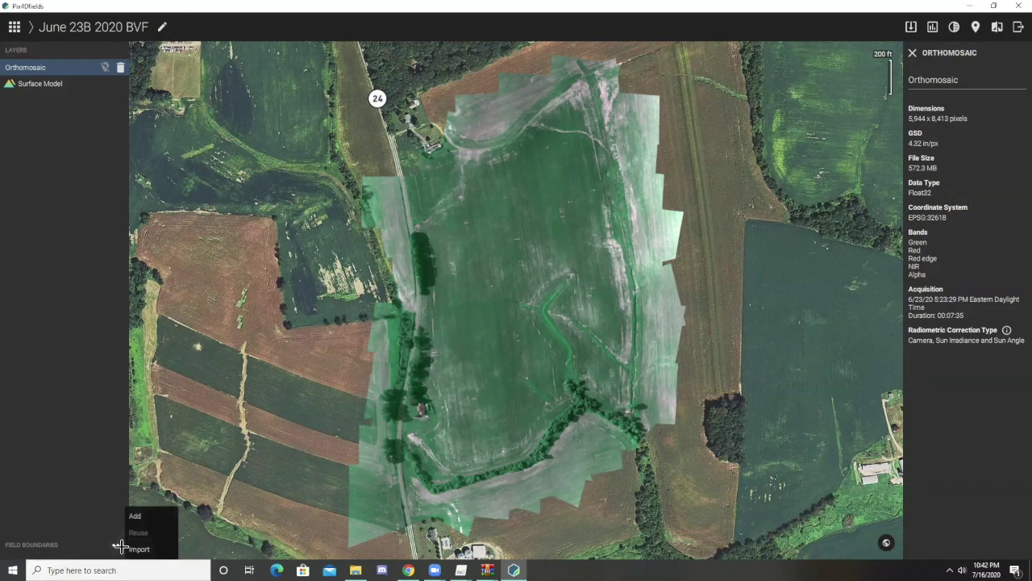
click(154, 519)
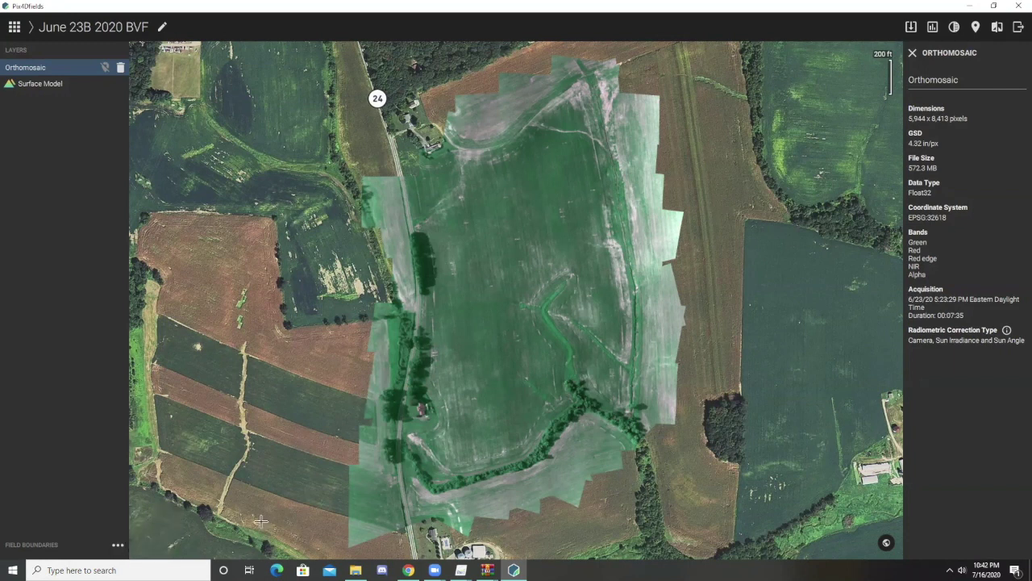
scroll(402, 176, up, 3)
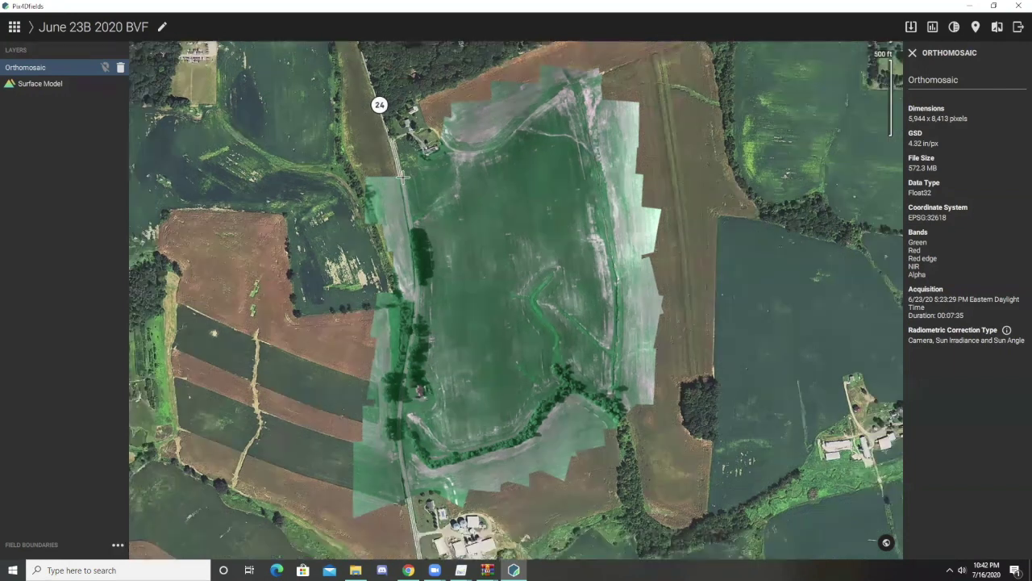
scroll(401, 186, up, 2)
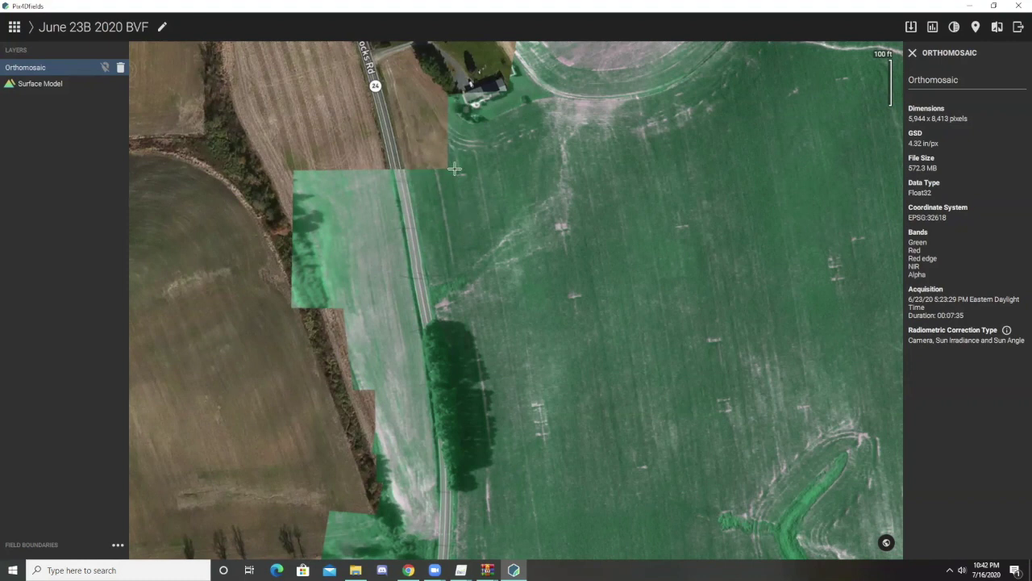
Trace the boundary from the road corner along the northern field edge to the northeast tip.
click(403, 169)
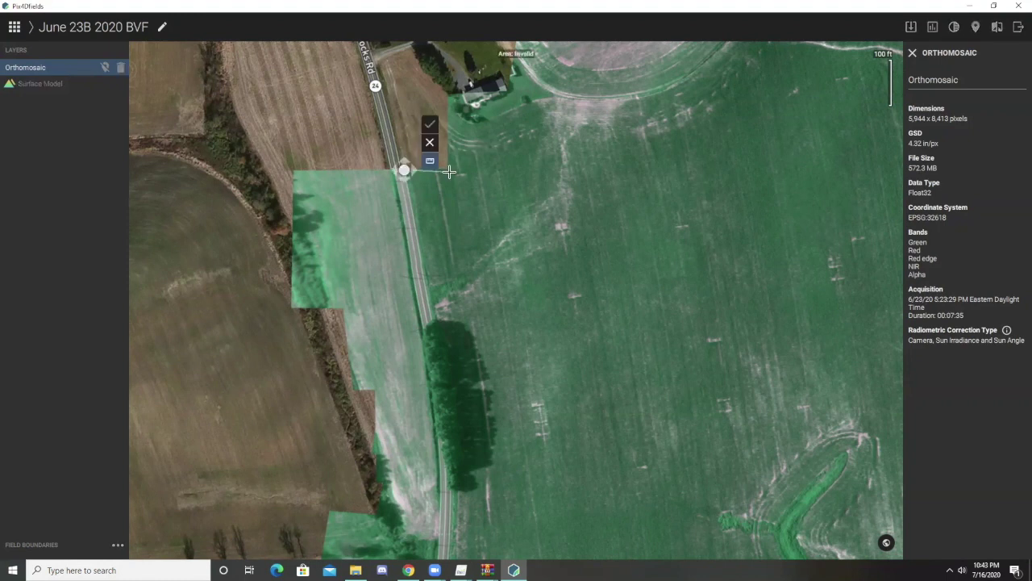
click(448, 169)
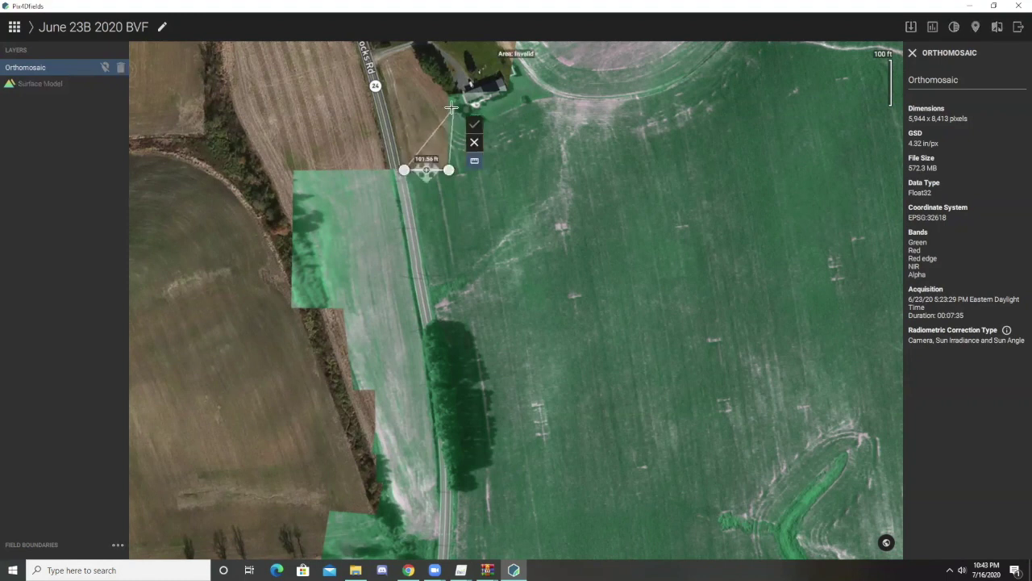
click(449, 110)
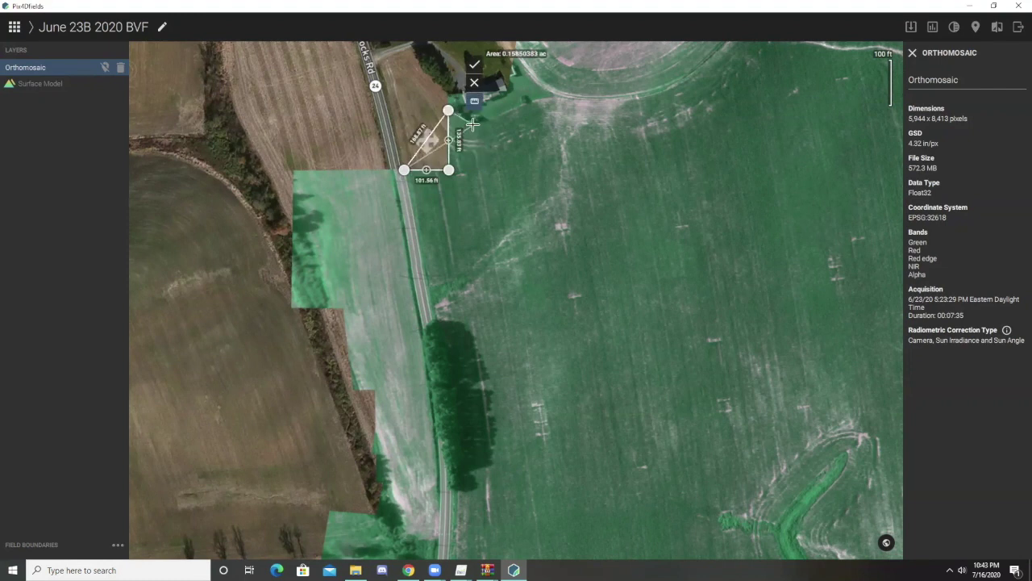
click(472, 124)
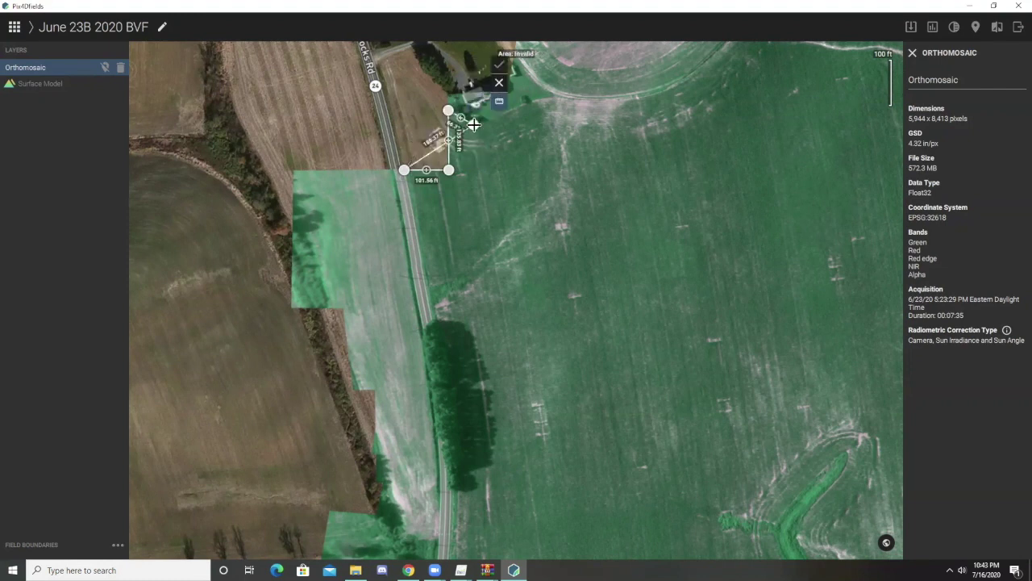
click(523, 104)
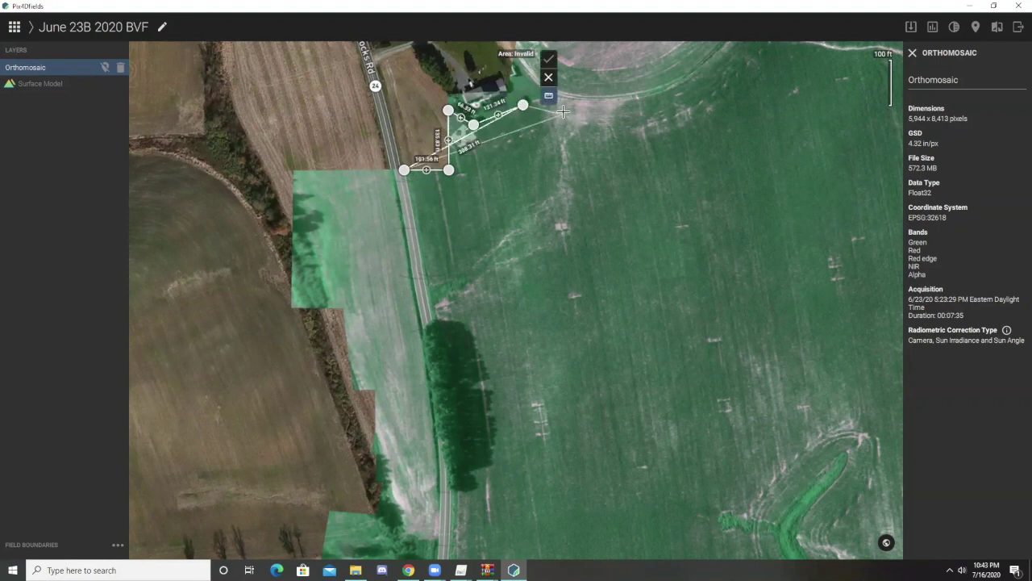
scroll(569, 100, up, 3)
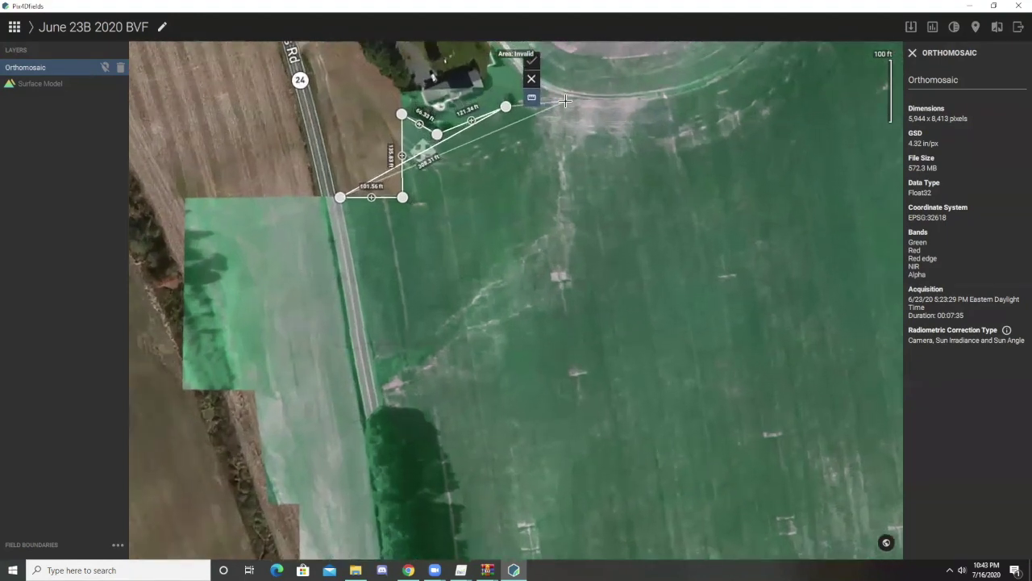
scroll(540, 105, up, 3)
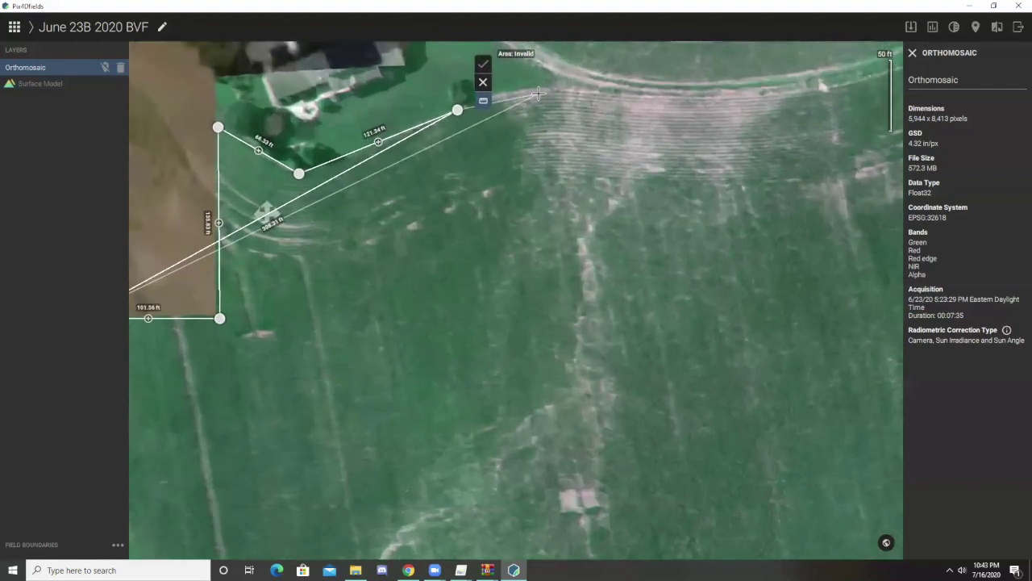
click(530, 84)
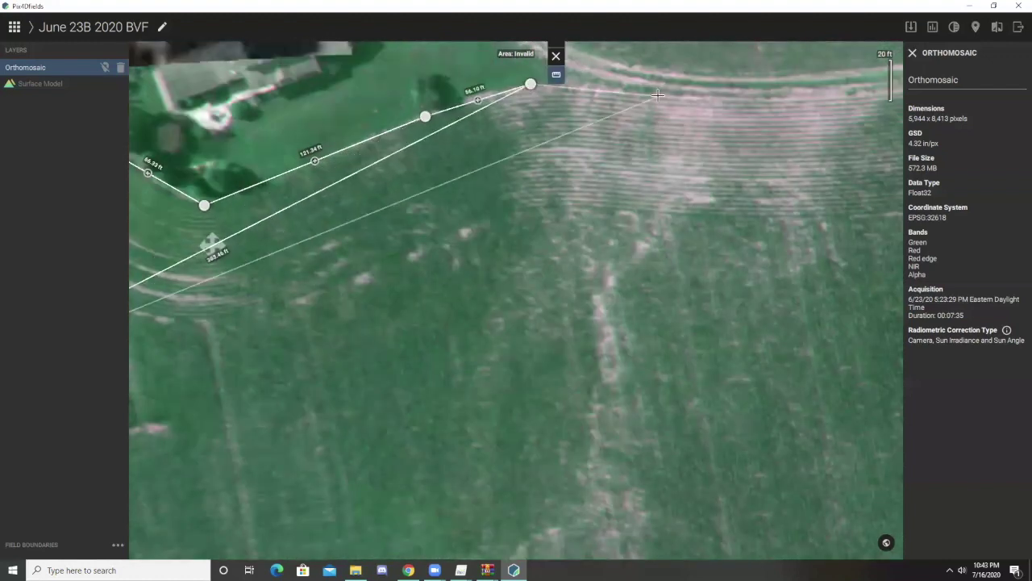
drag(675, 91, 244, 205)
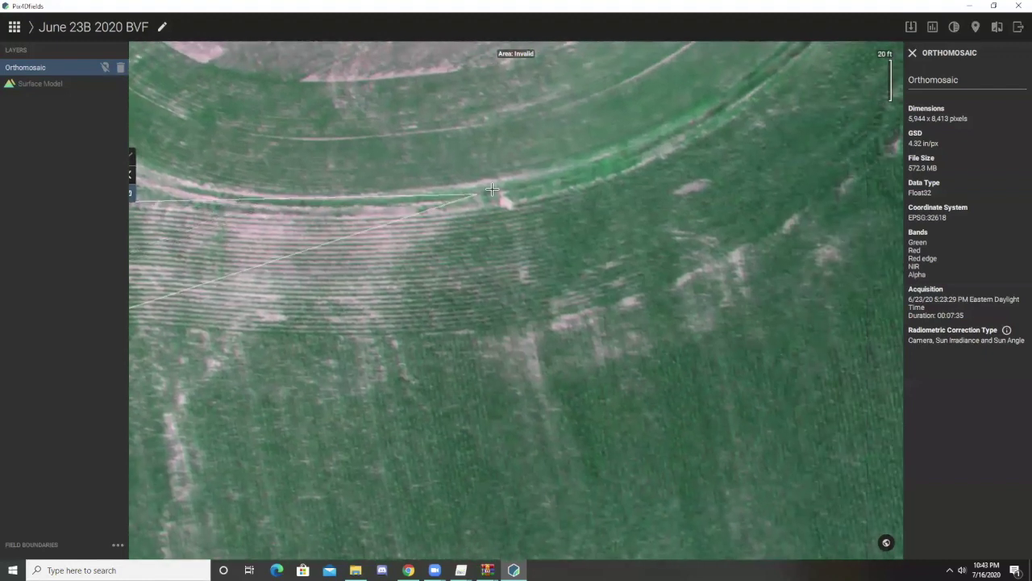
click(540, 189)
drag(730, 144, 420, 454)
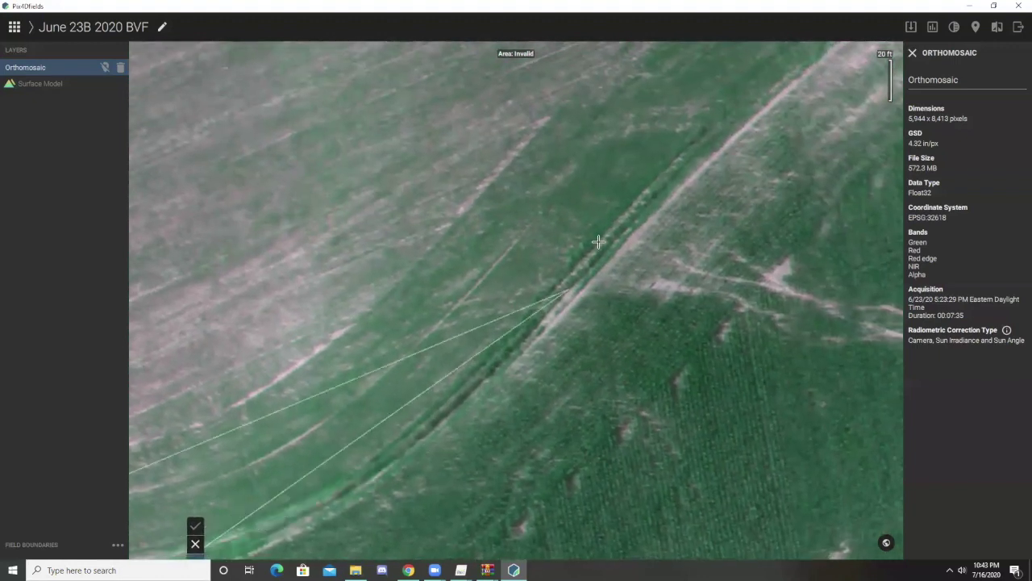
click(744, 122)
drag(798, 113, 393, 477)
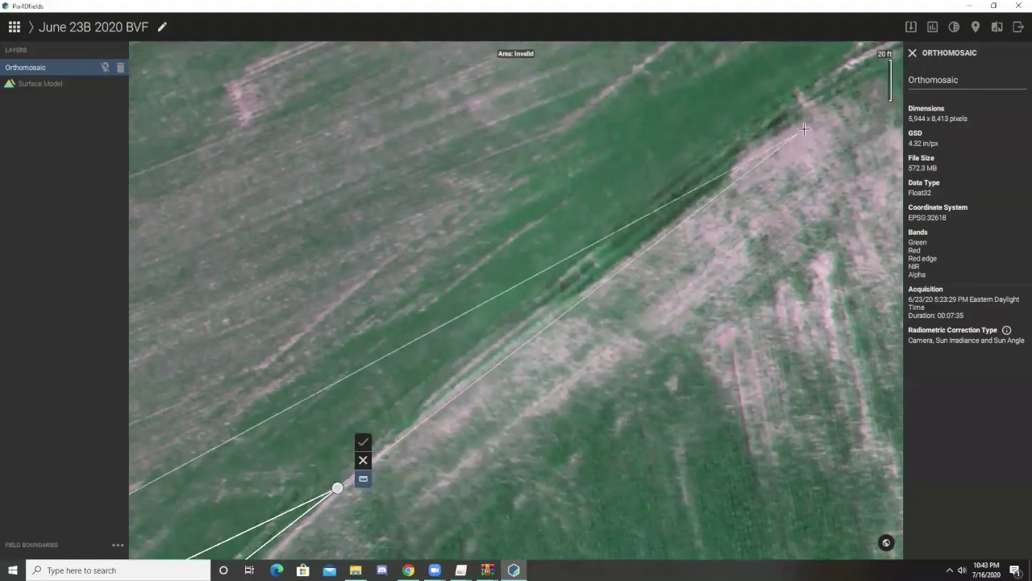
click(818, 102)
Continue the boundary around the northeast corner and down the eastern field edge.
scroll(845, 105, down, 4)
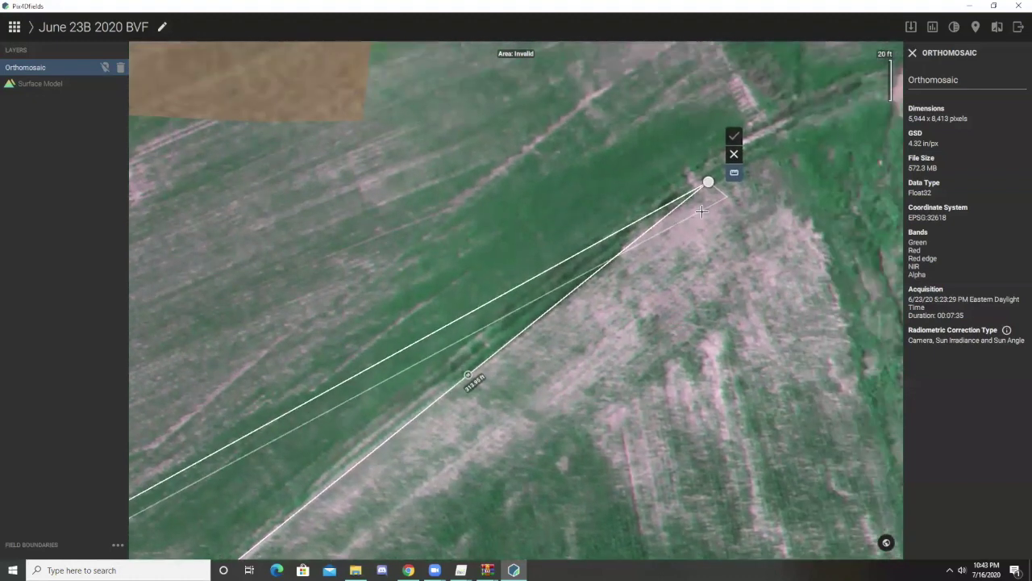
scroll(595, 297, down, 2)
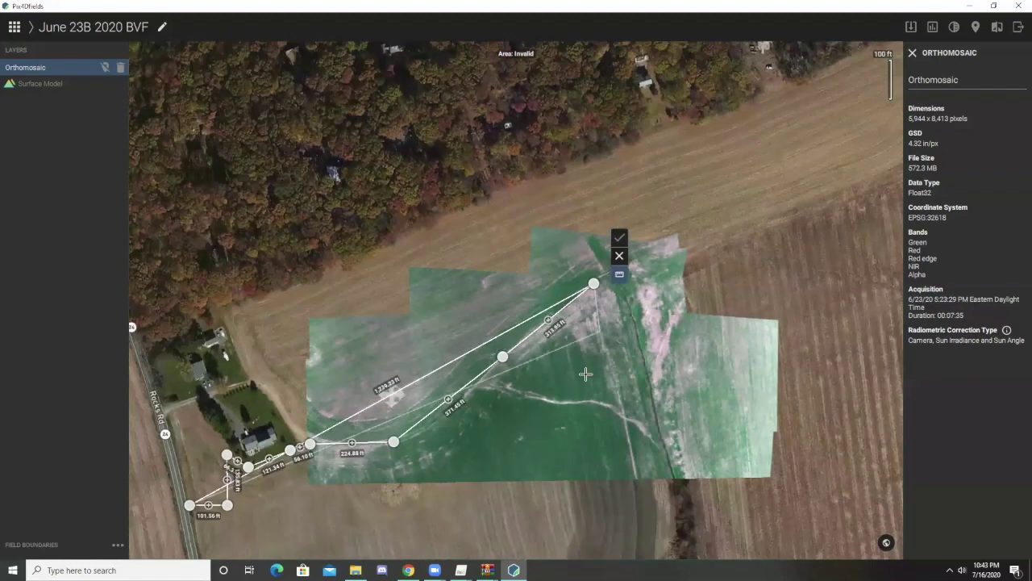
drag(594, 422, 506, 247)
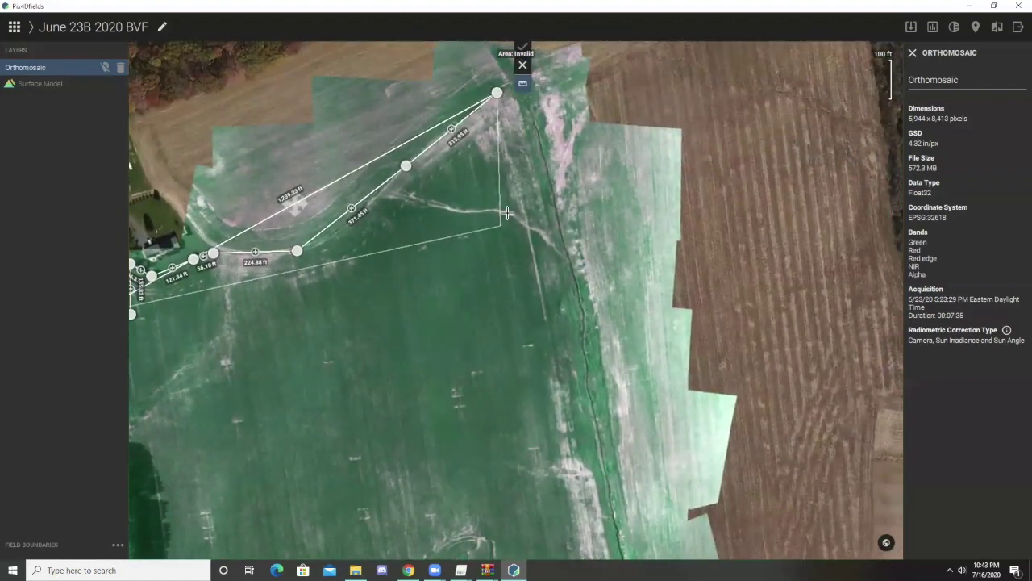
drag(517, 93, 516, 133)
scroll(516, 133, up, 2)
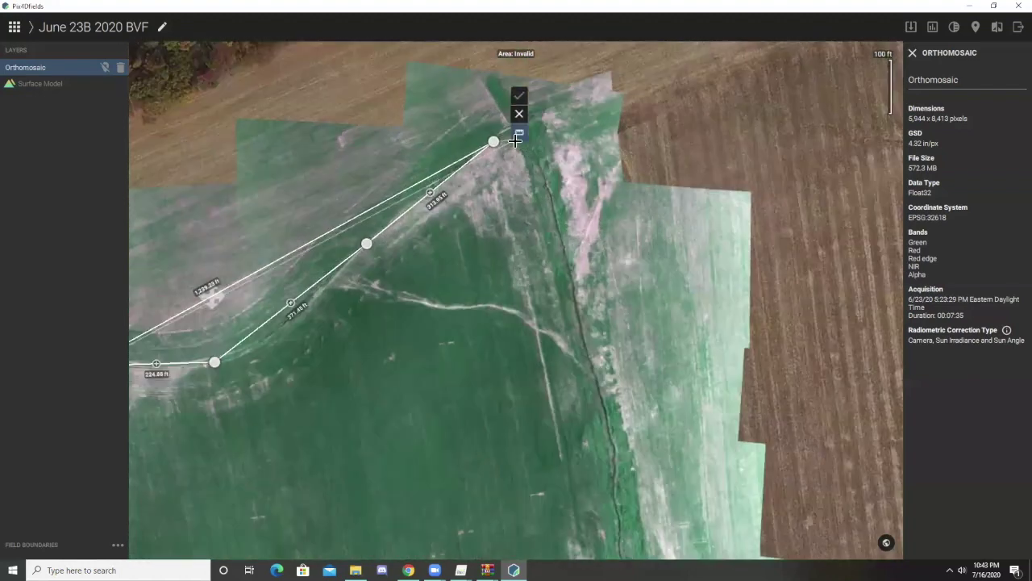
click(538, 104)
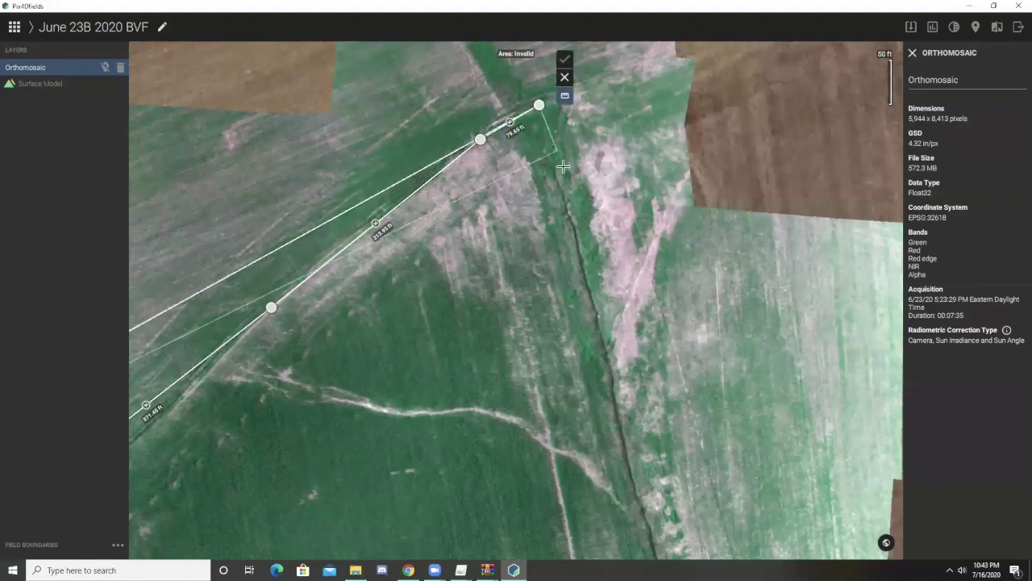
drag(591, 282, 527, 120)
scroll(527, 119, down, 3)
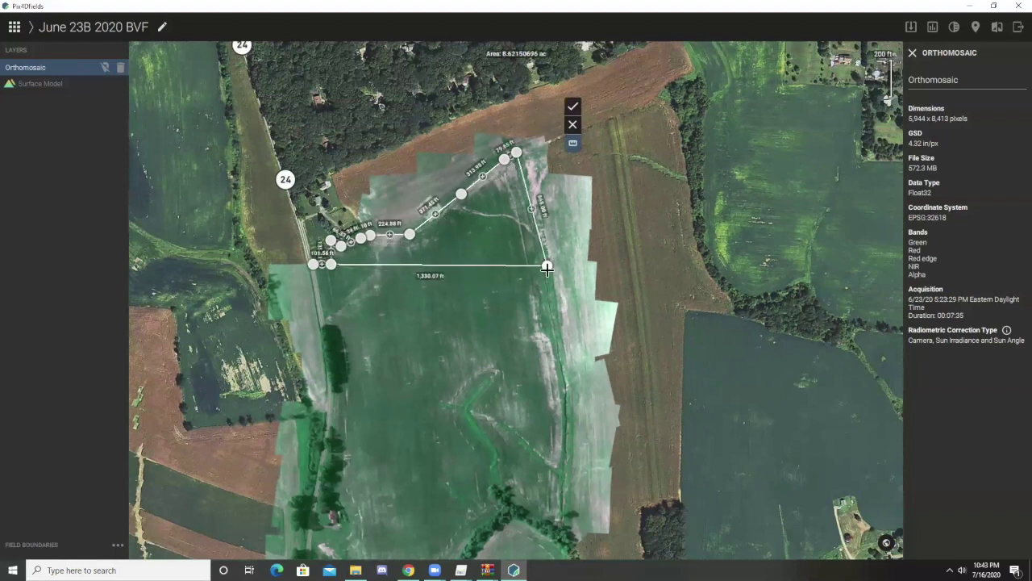
drag(553, 323, 528, 252)
scroll(516, 242, down, 2)
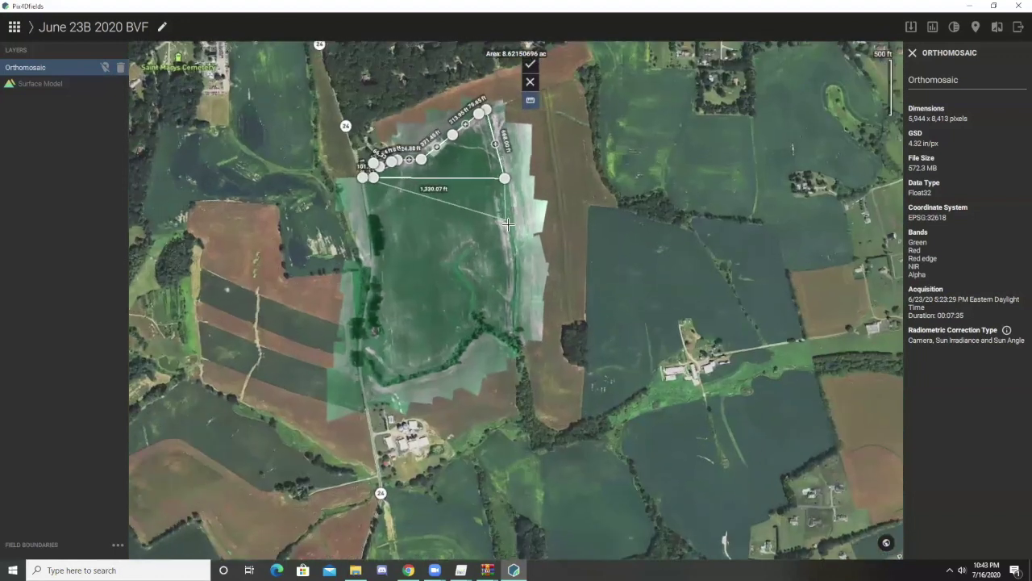
scroll(506, 236, up, 3)
scroll(506, 236, up, 2)
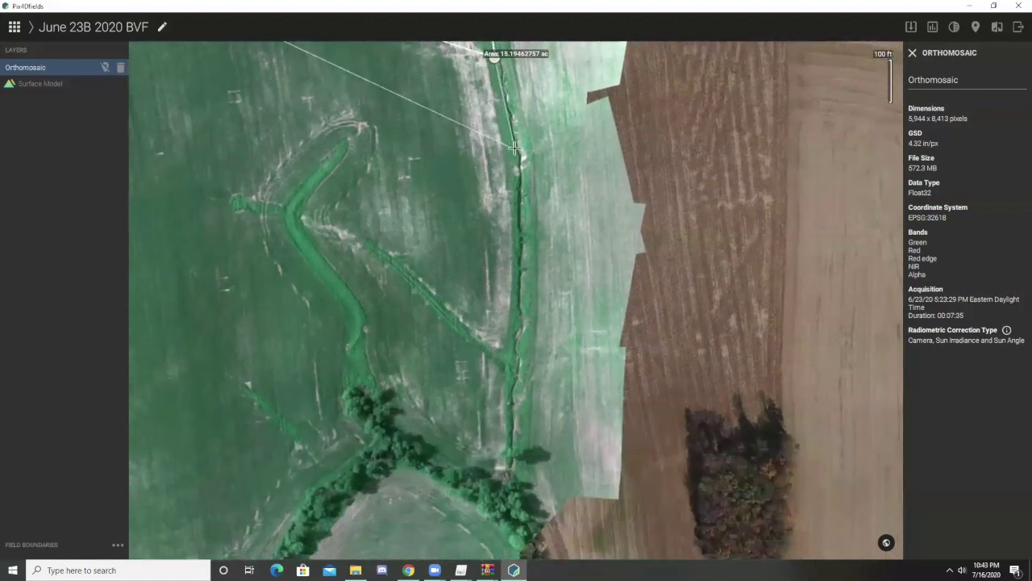
click(514, 142)
click(523, 186)
click(518, 323)
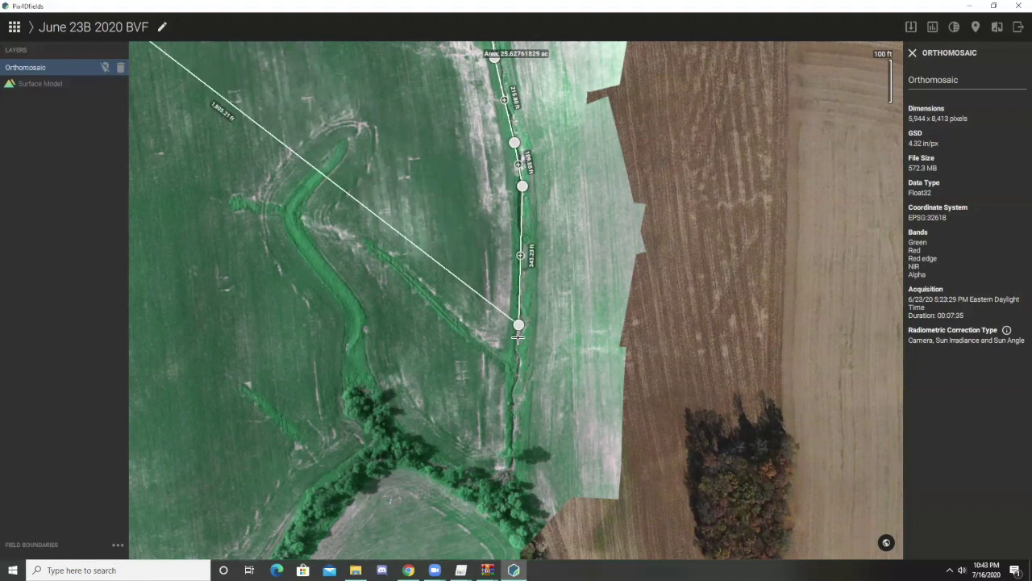
click(505, 469)
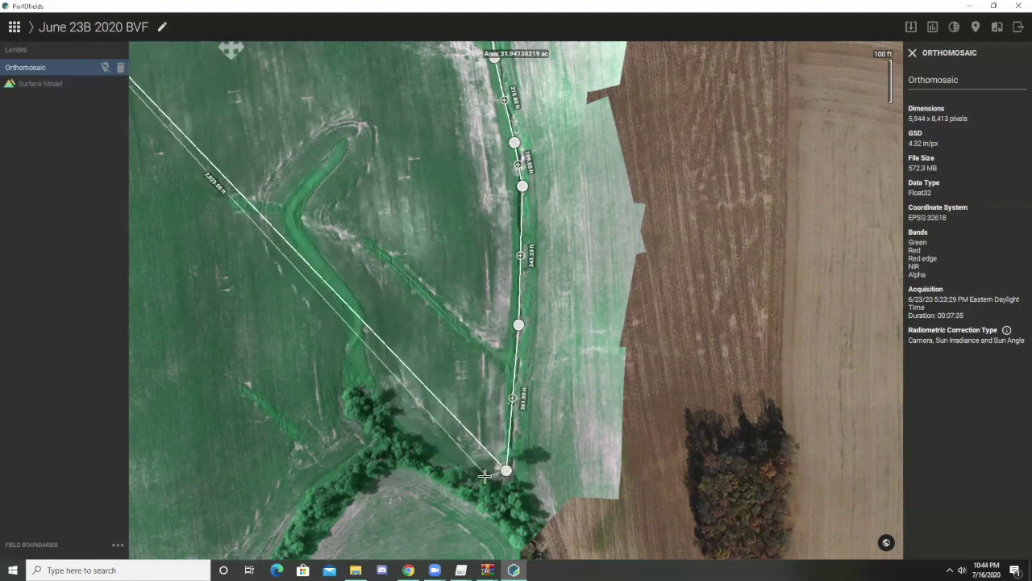
Trace the boundary along the southern and southwestern tree line to the southwest corner.
click(485, 476)
click(413, 435)
click(359, 445)
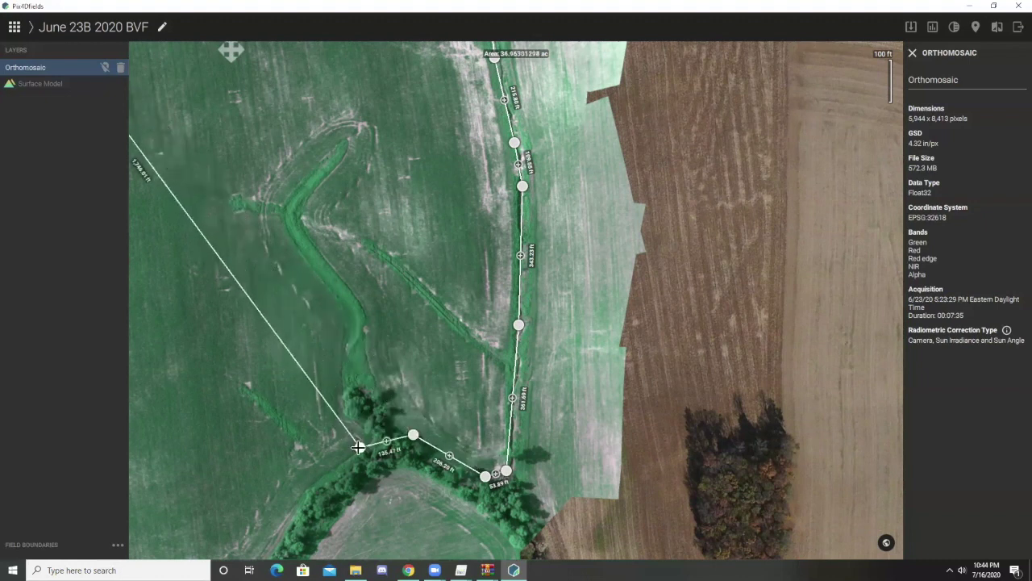
click(311, 485)
drag(311, 485, 373, 348)
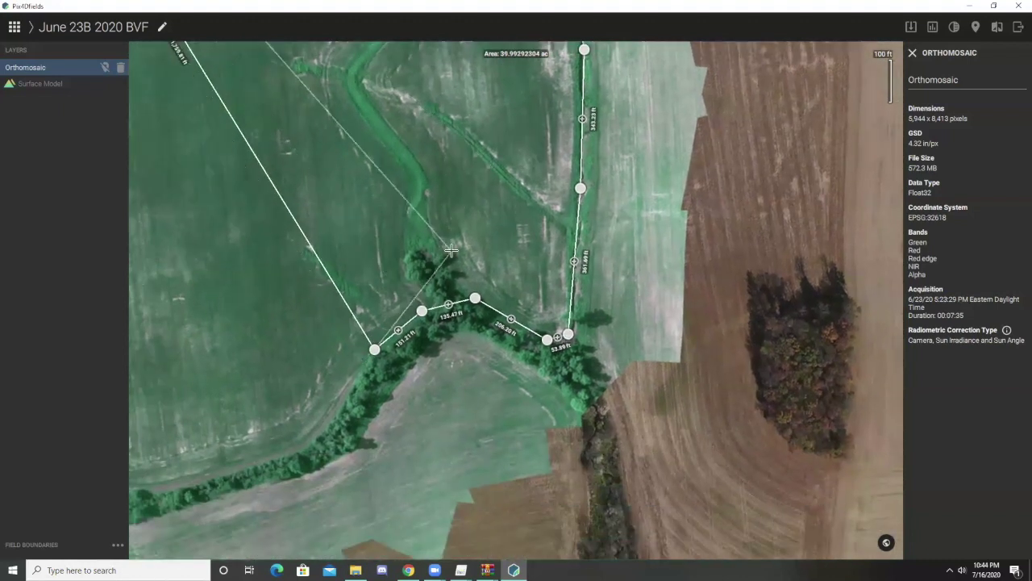
drag(368, 100, 365, 234)
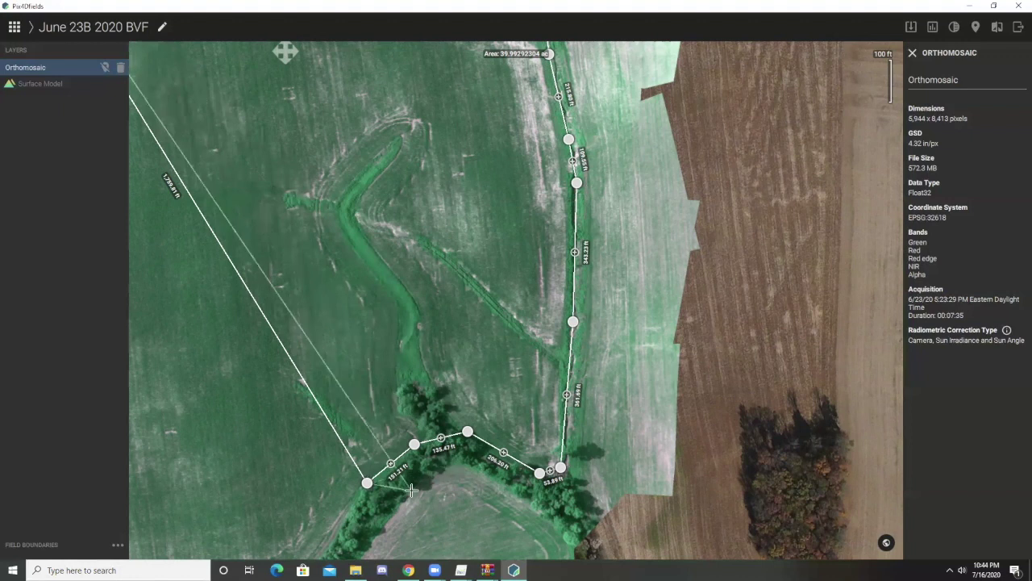
drag(348, 511, 370, 305)
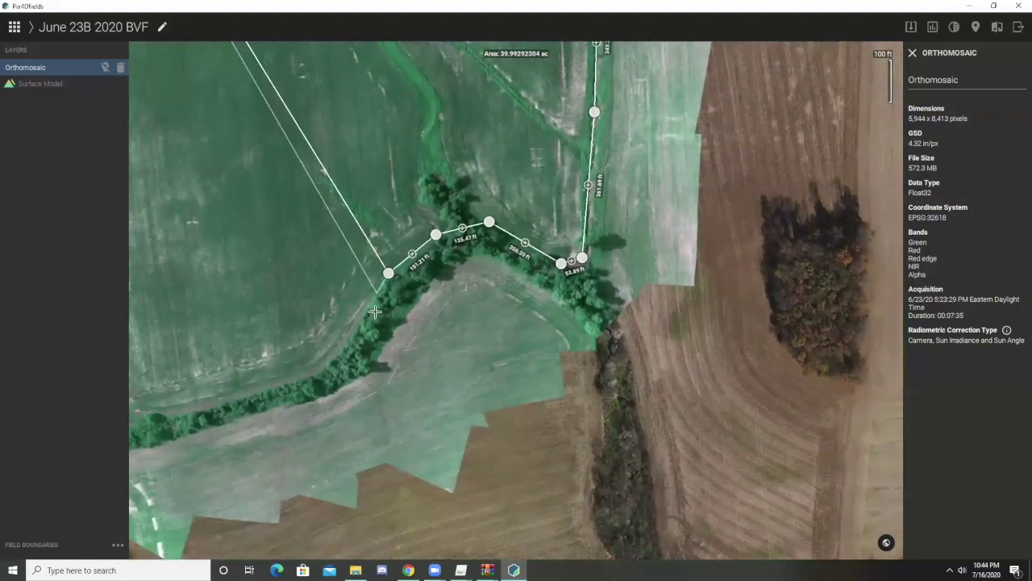
click(336, 345)
click(308, 369)
drag(214, 387, 323, 370)
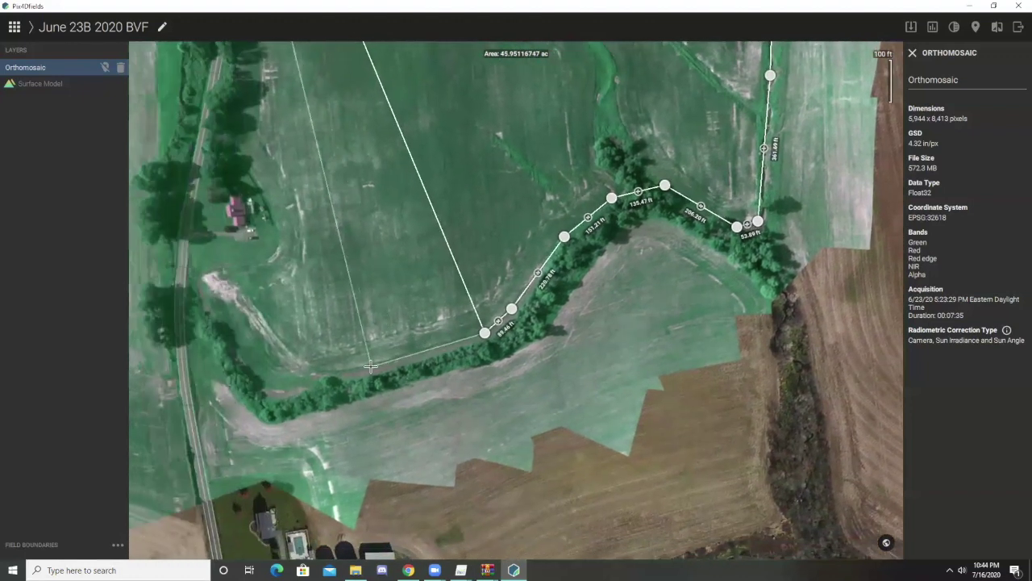
click(286, 387)
click(258, 384)
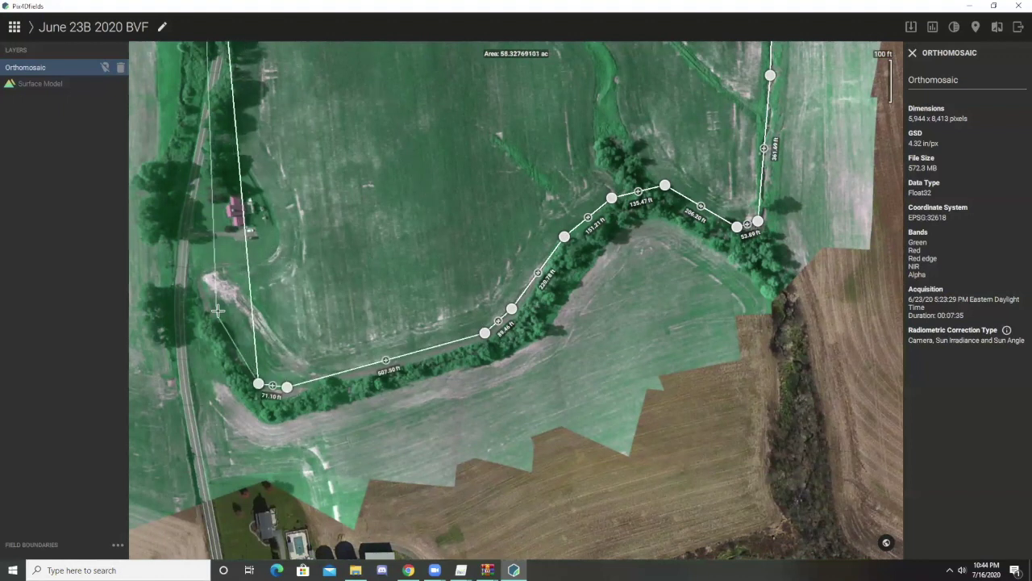
Trace the western edge around the farmhouse yard and commit the 57.27 ac Boundary.
click(200, 281)
click(210, 266)
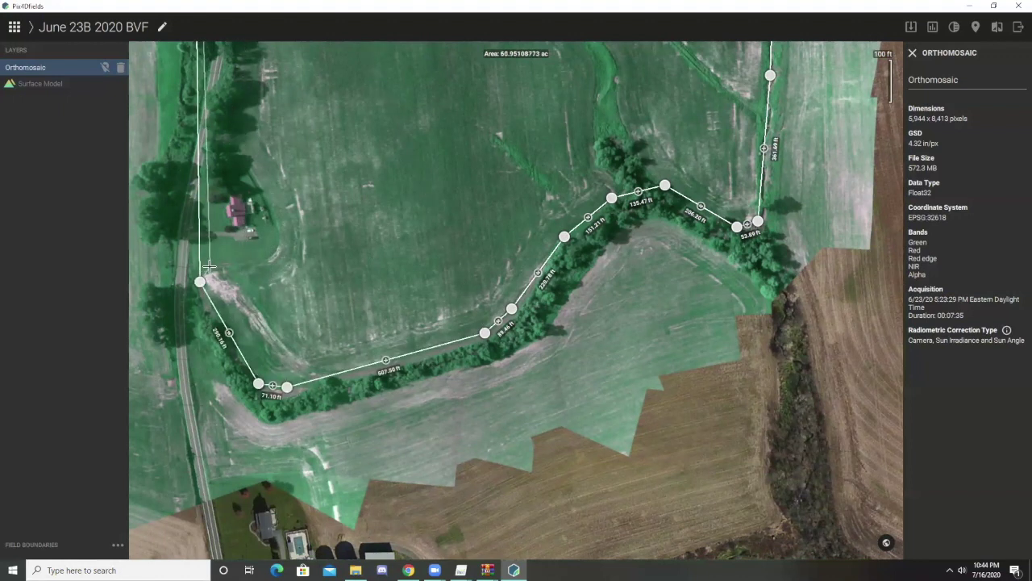
click(274, 260)
click(279, 222)
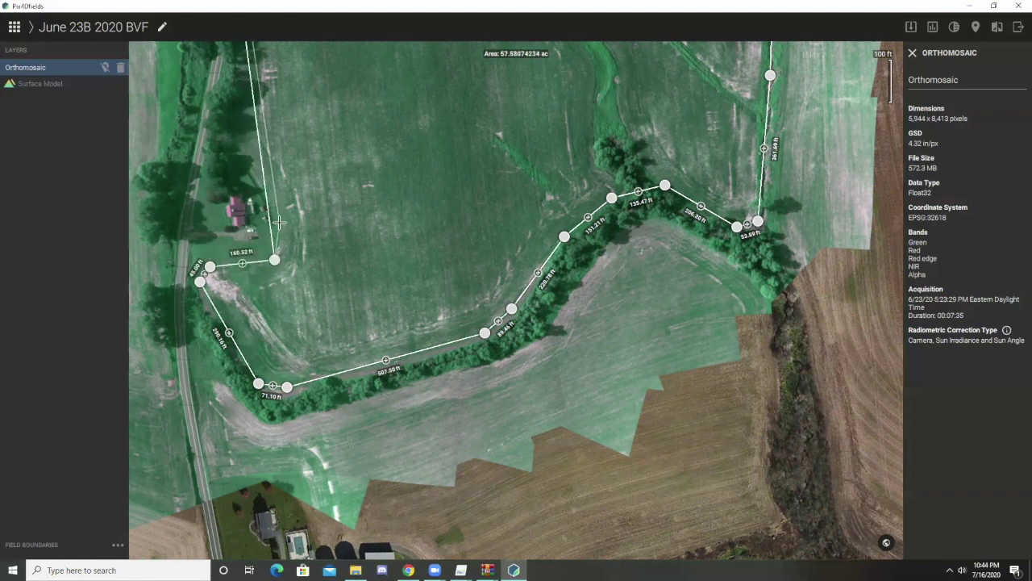
click(239, 142)
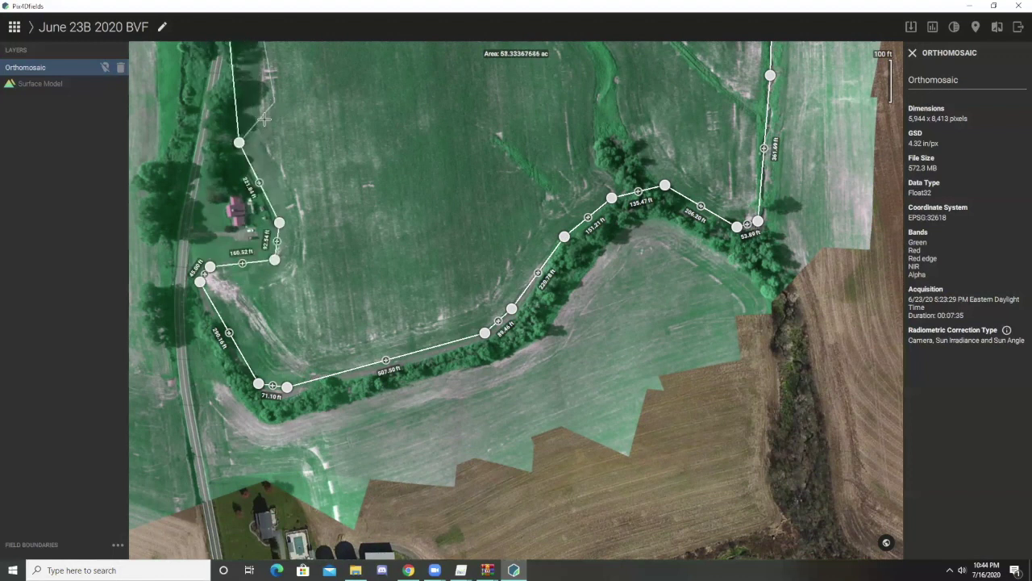
drag(274, 131, 365, 380)
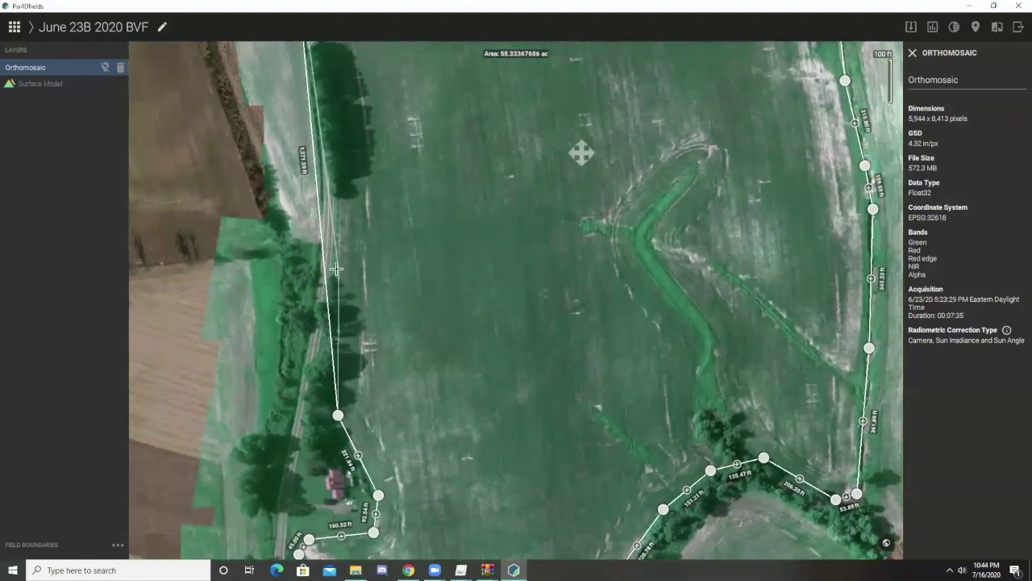
click(337, 269)
click(342, 115)
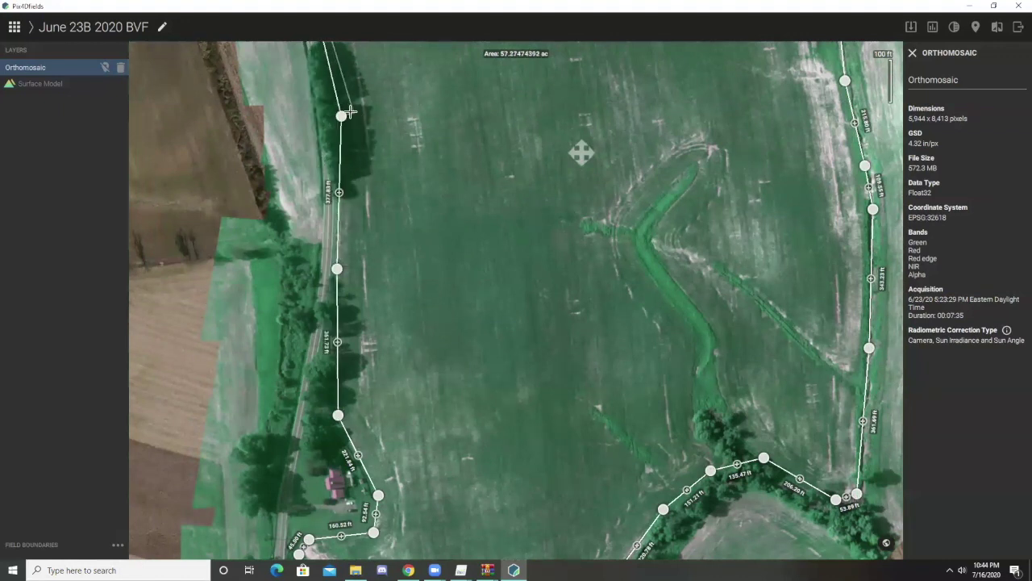
drag(354, 145, 413, 300)
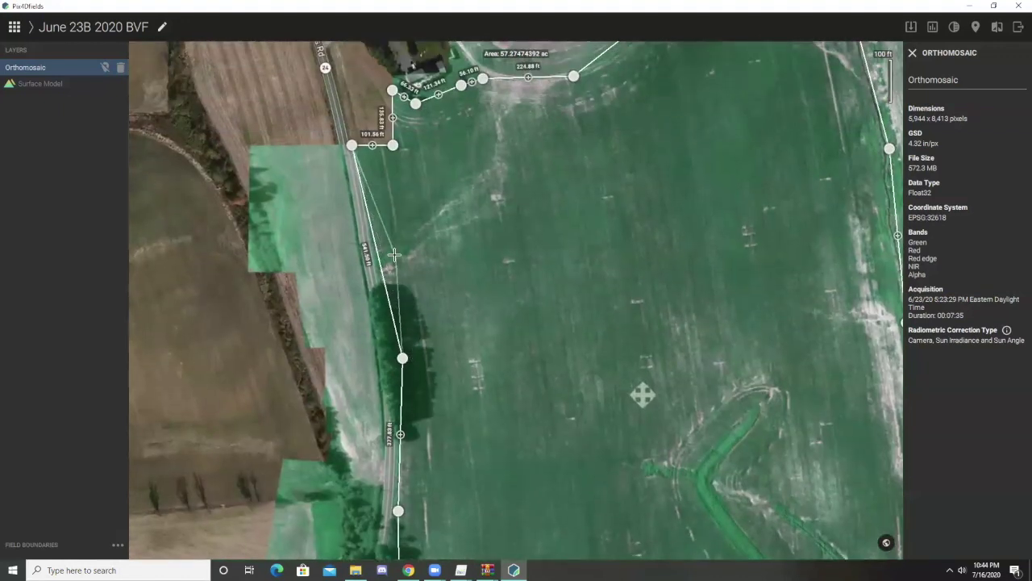
scroll(546, 266, down, 1)
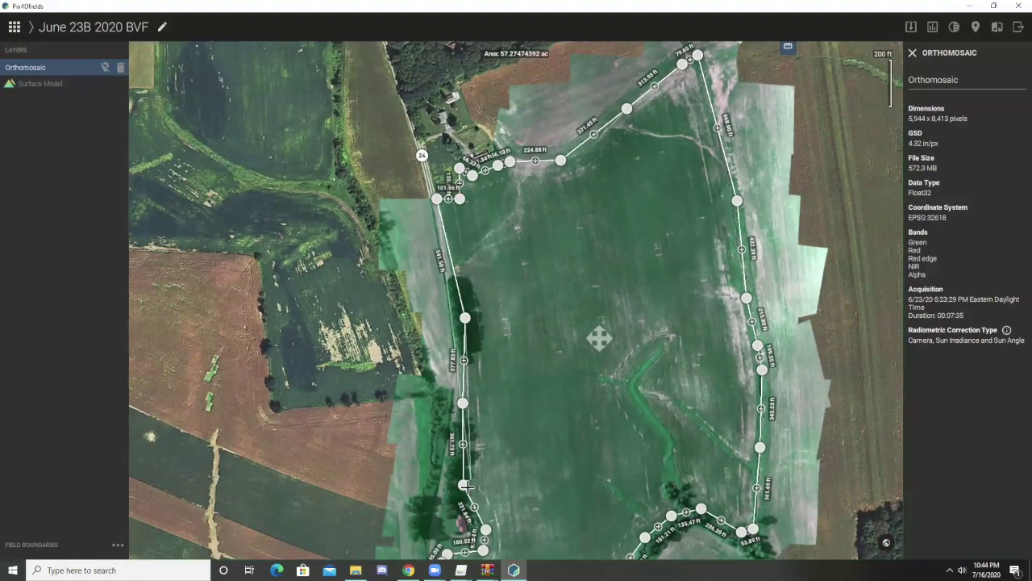
scroll(700, 101, down, 1)
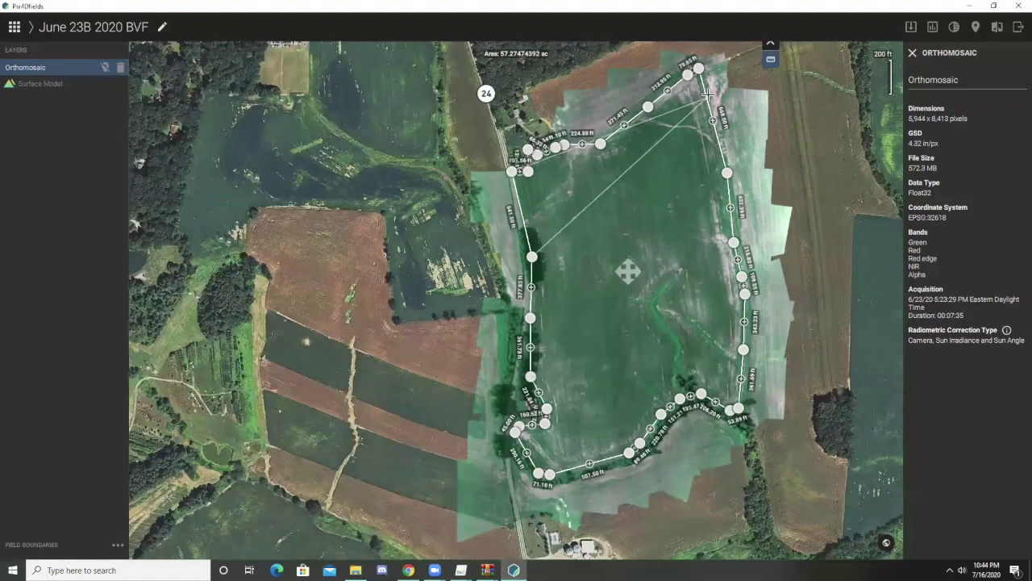
drag(713, 134, 692, 179)
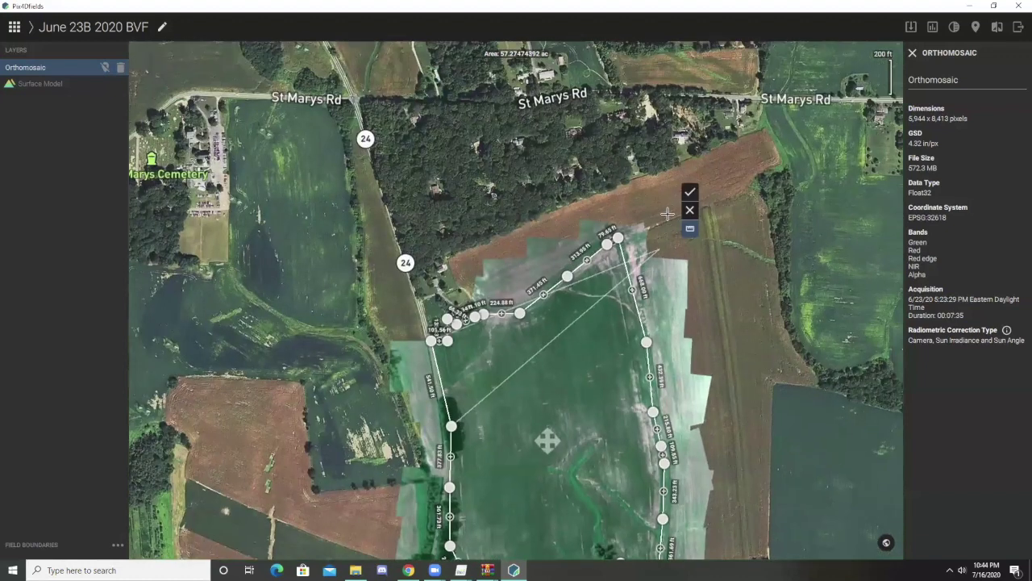
click(691, 193)
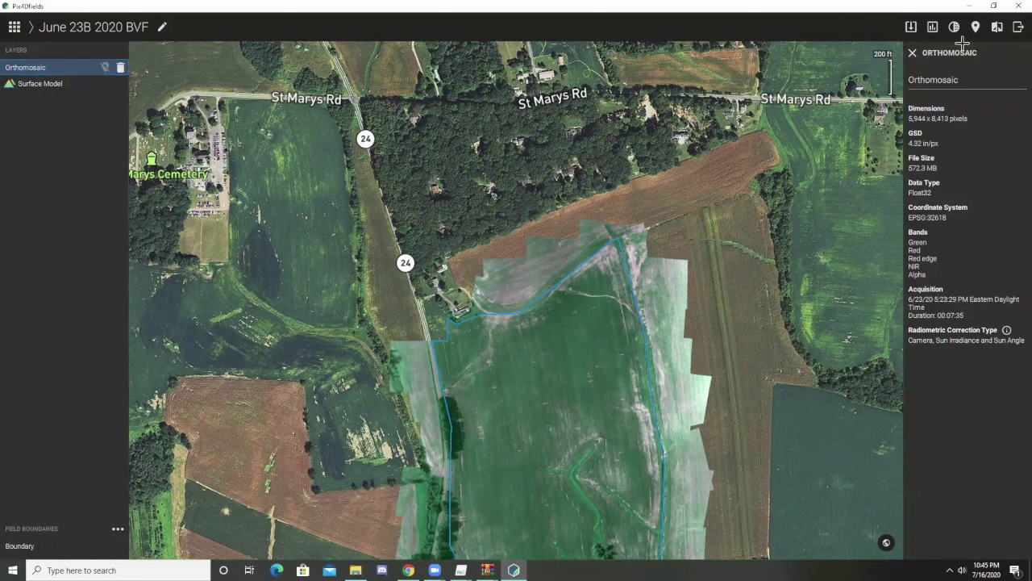
Select the 57.27 ac Boundary field and bring up the Index Generator.
click(25, 548)
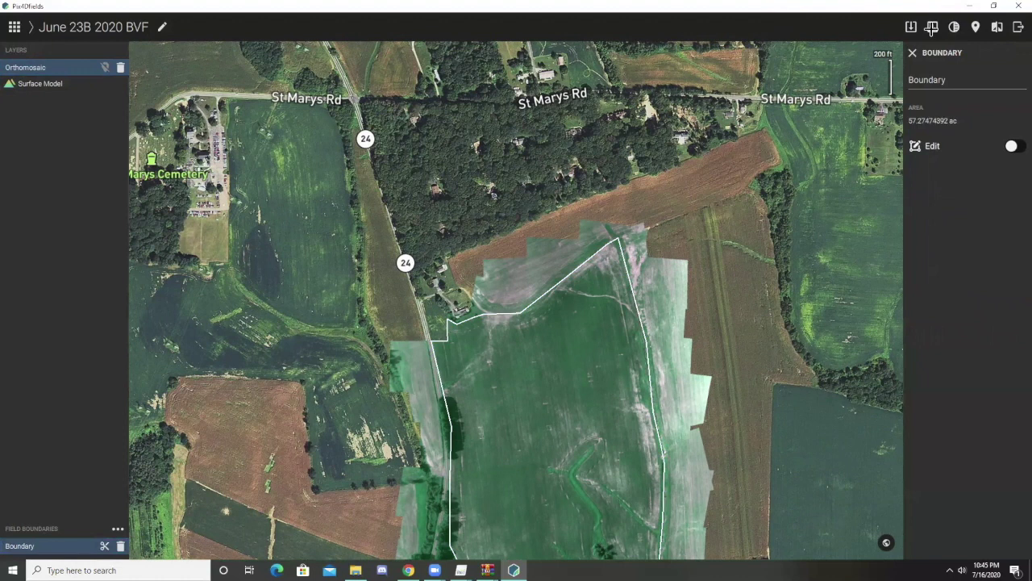
click(931, 28)
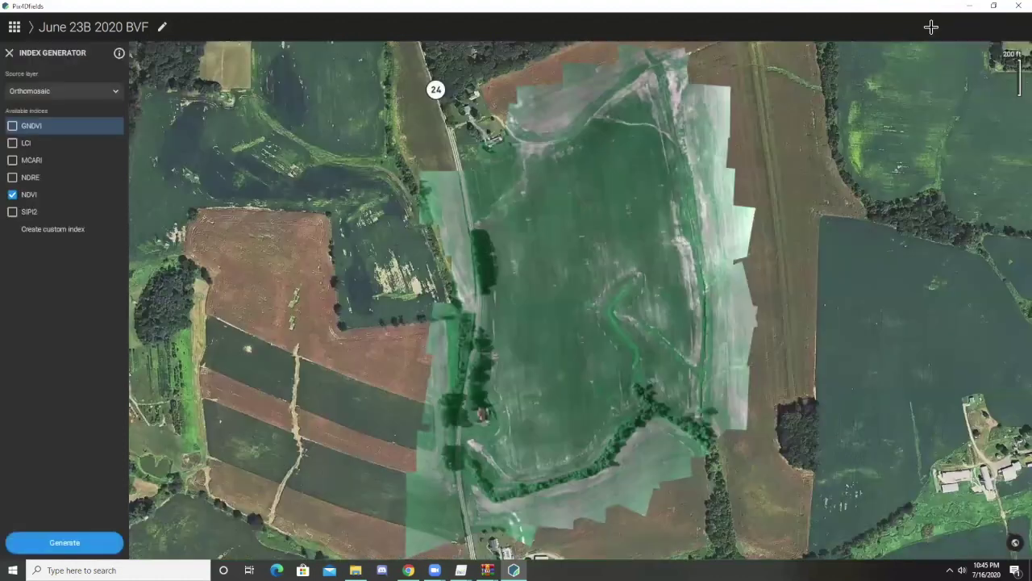
Generate an NDVI index layer using the Orthomosaic as source.
click(70, 89)
click(60, 107)
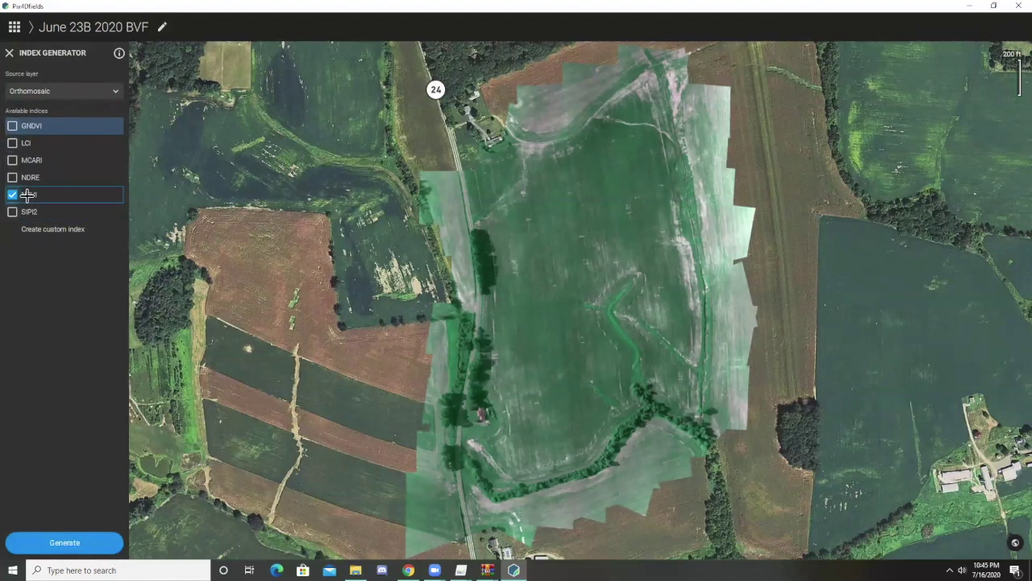
click(65, 543)
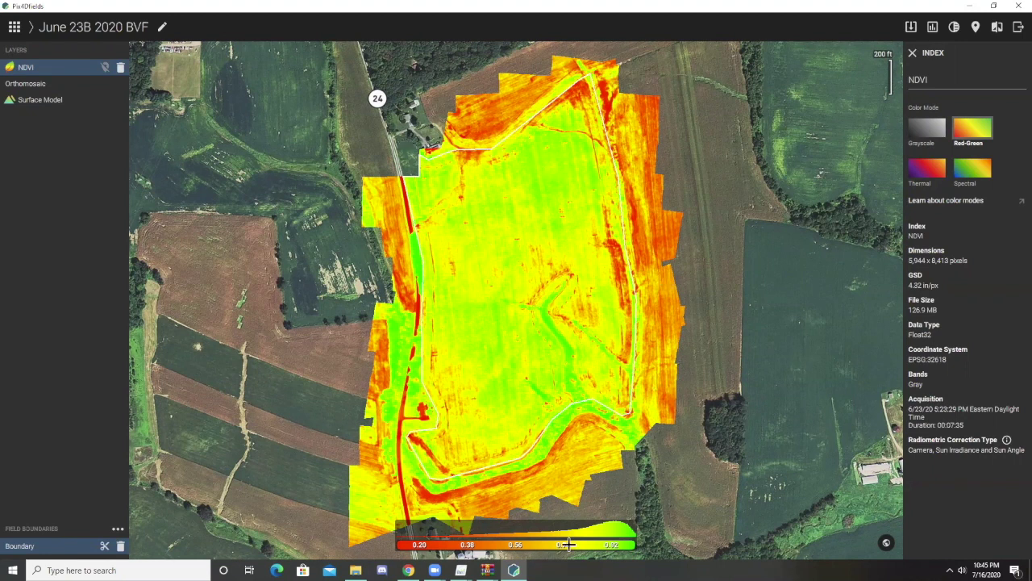
Show the Surface Model layer and open Trim Layers for the Boundary field.
click(118, 528)
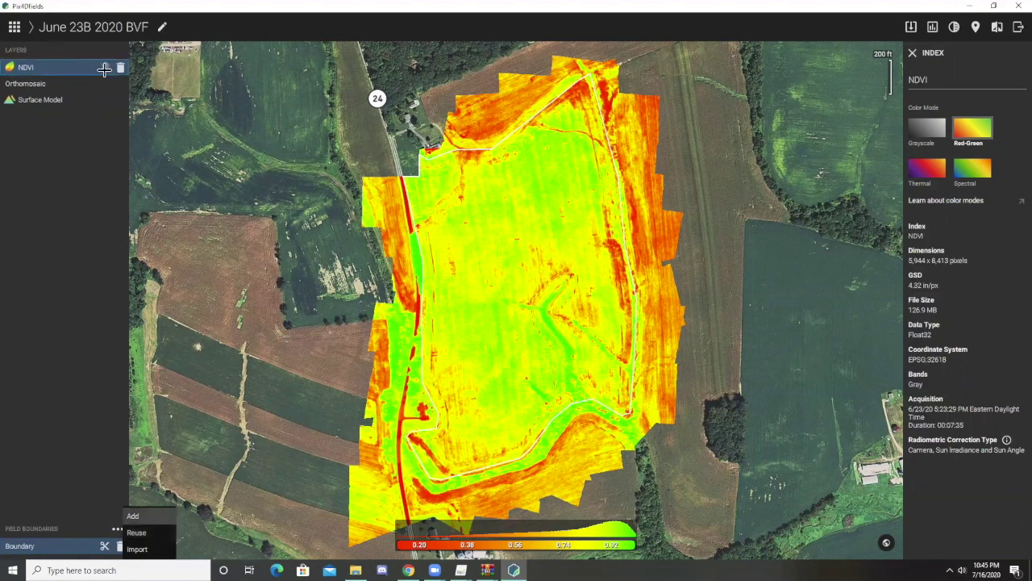
click(32, 99)
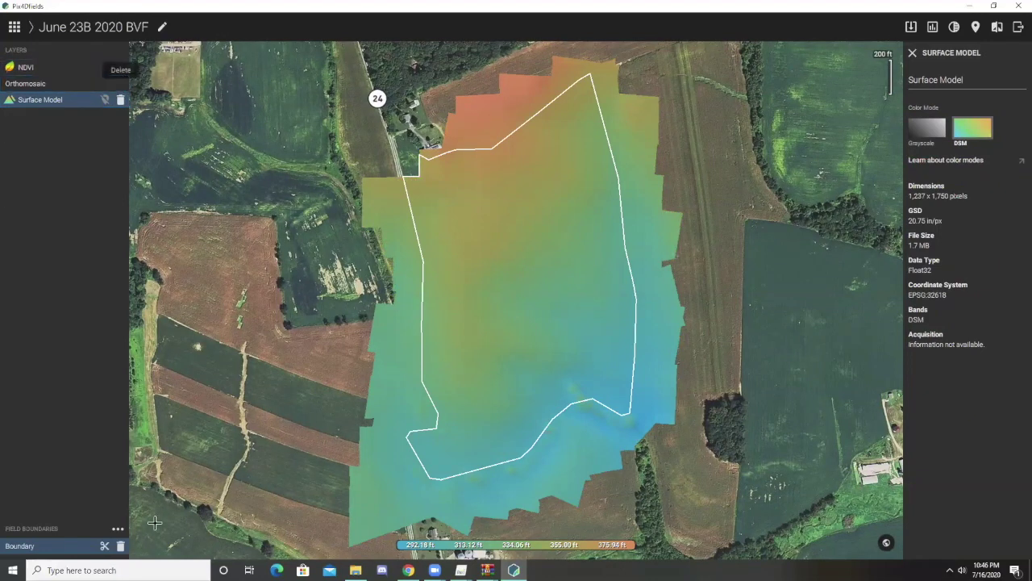
click(104, 548)
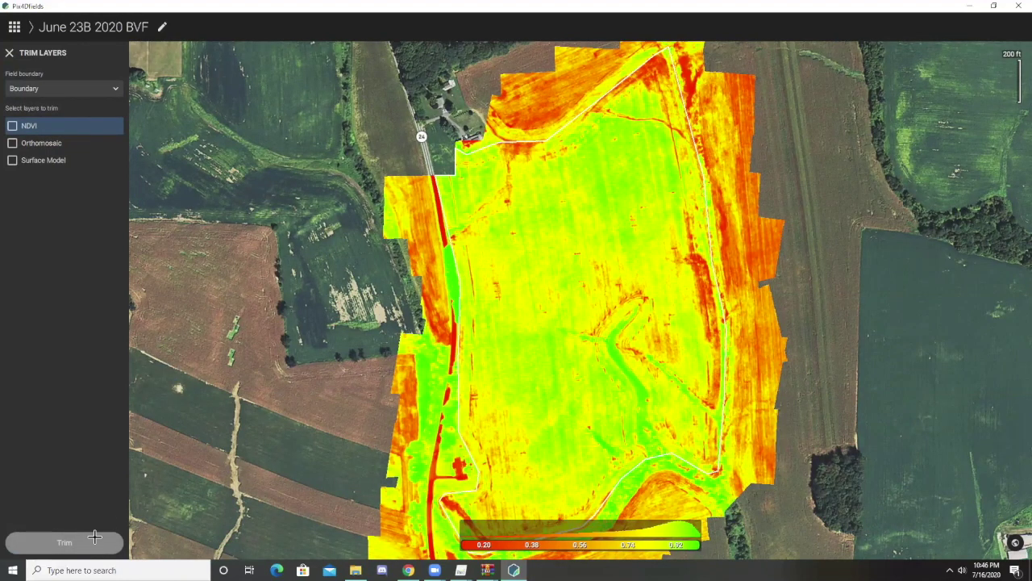
Trim the NDVI layer to the field boundary to create the NDVI - Boundary layer.
click(12, 125)
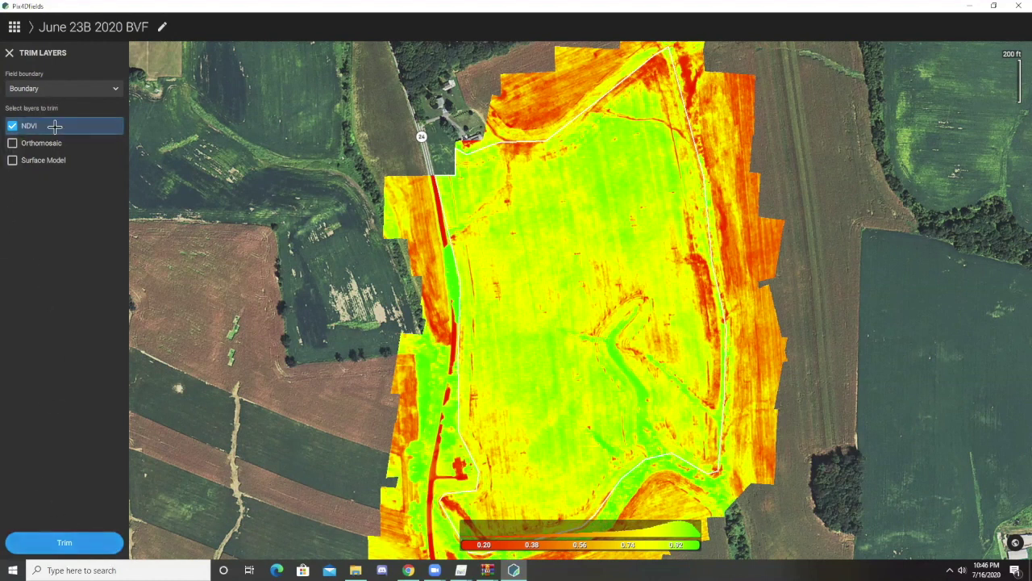
click(87, 543)
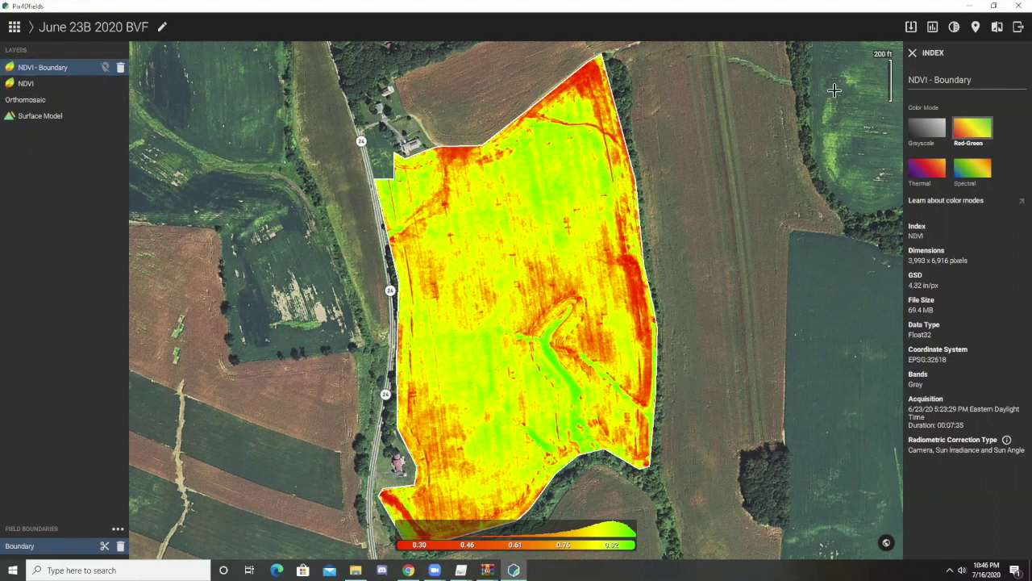
click(934, 29)
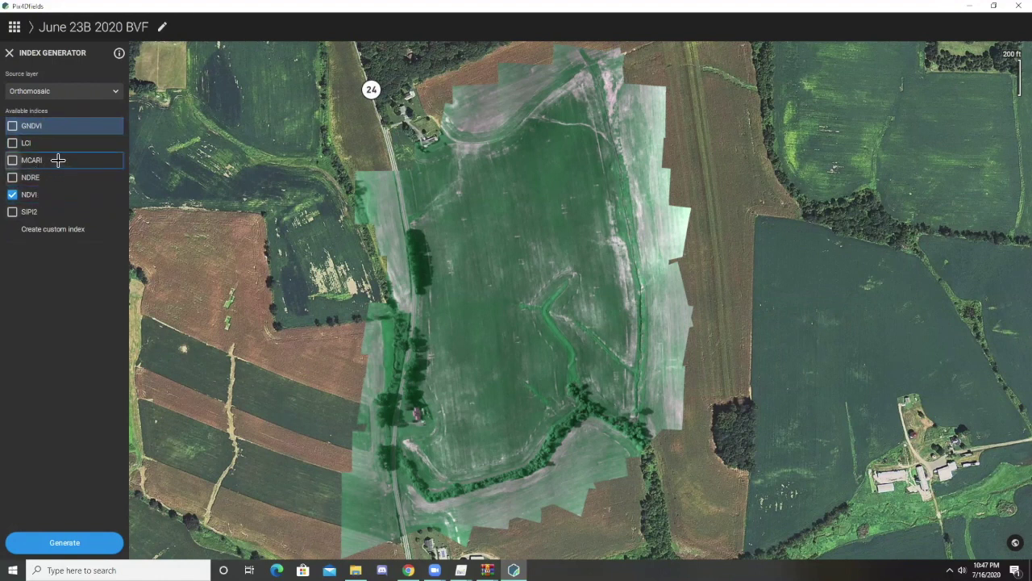
click(13, 127)
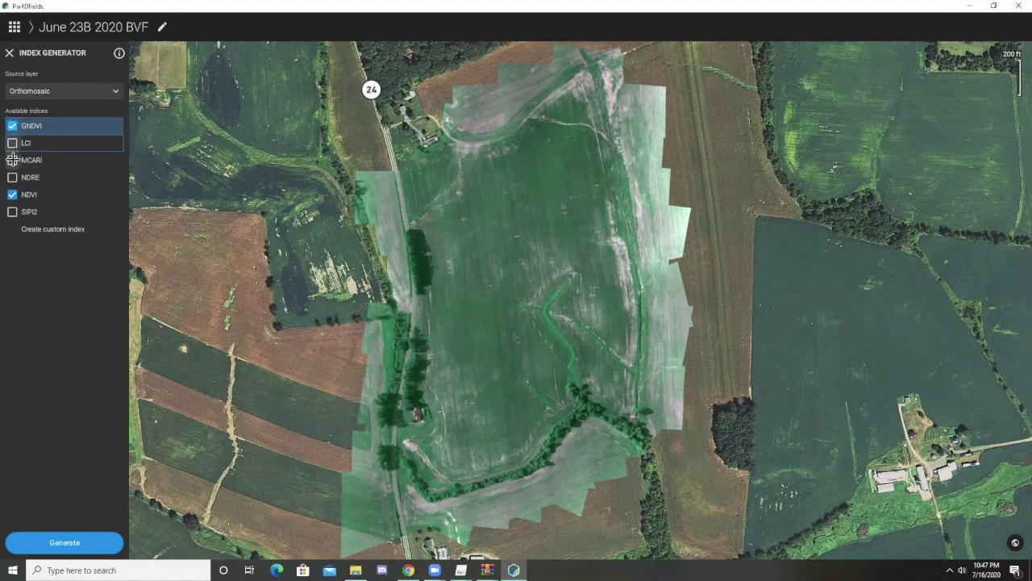
click(12, 126)
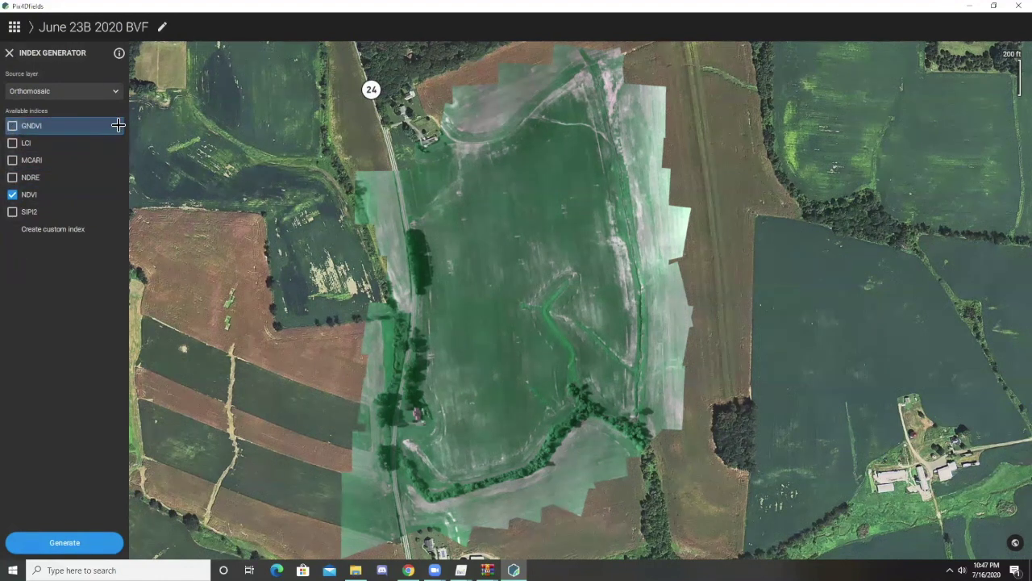
click(68, 229)
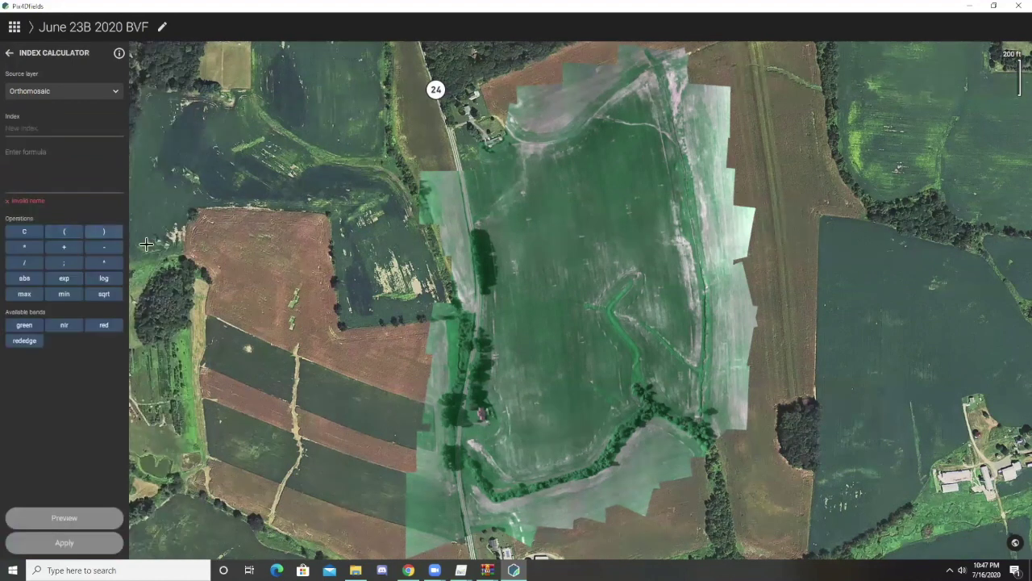
click(11, 187)
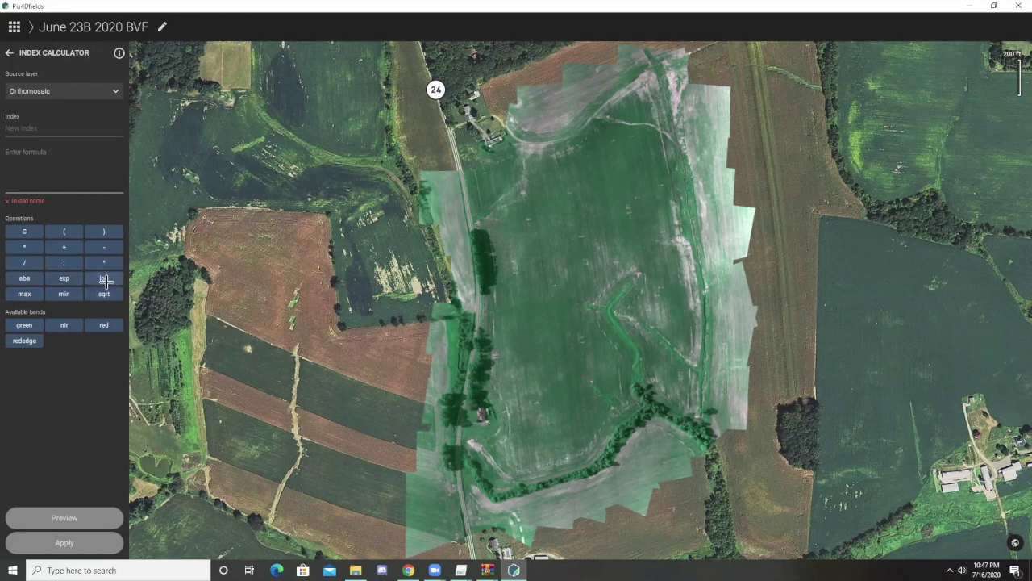
click(9, 52)
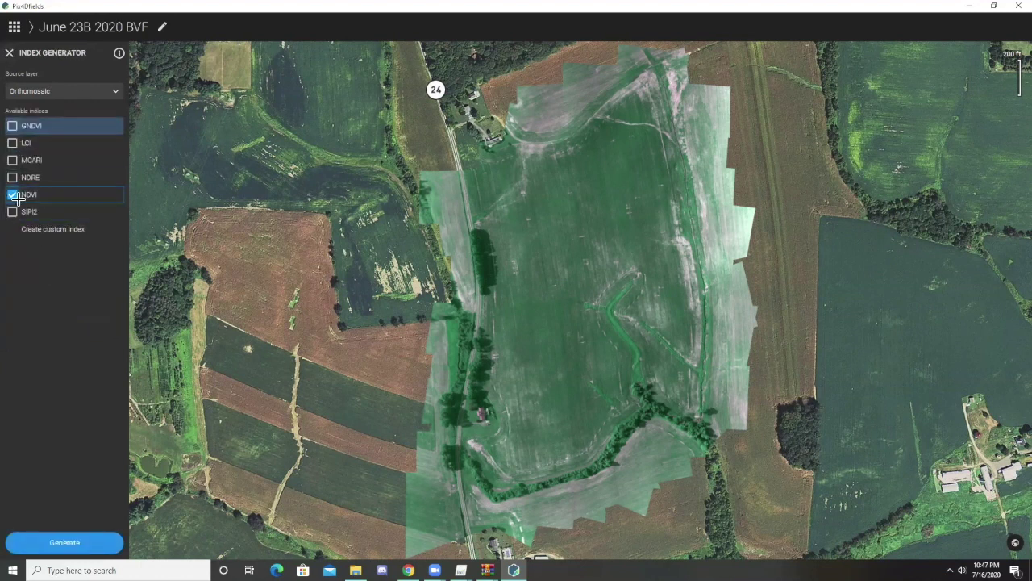
click(10, 52)
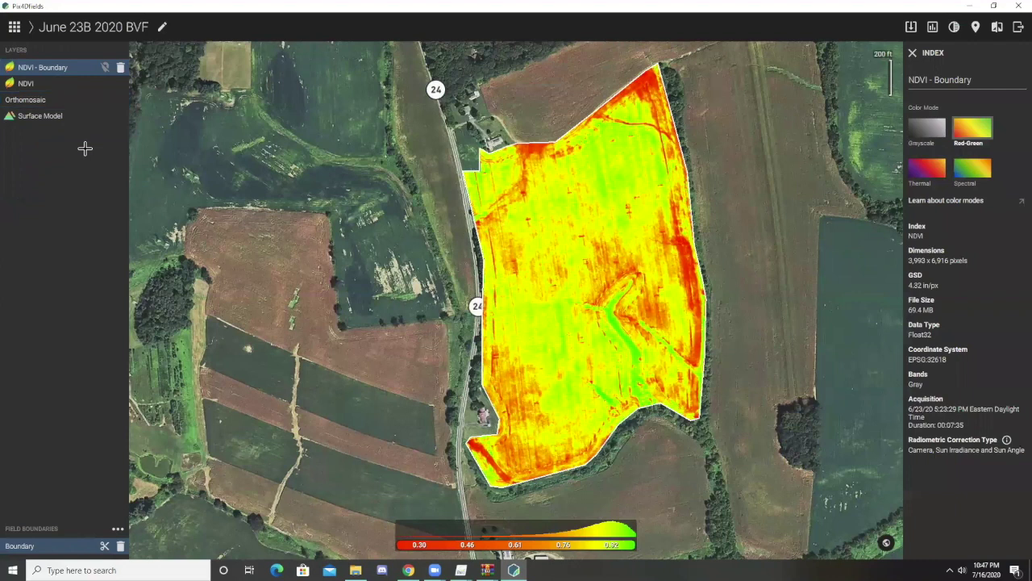
Generate a zonation preview from NDVI - Boundary at Normal quality with 3 classes.
click(952, 29)
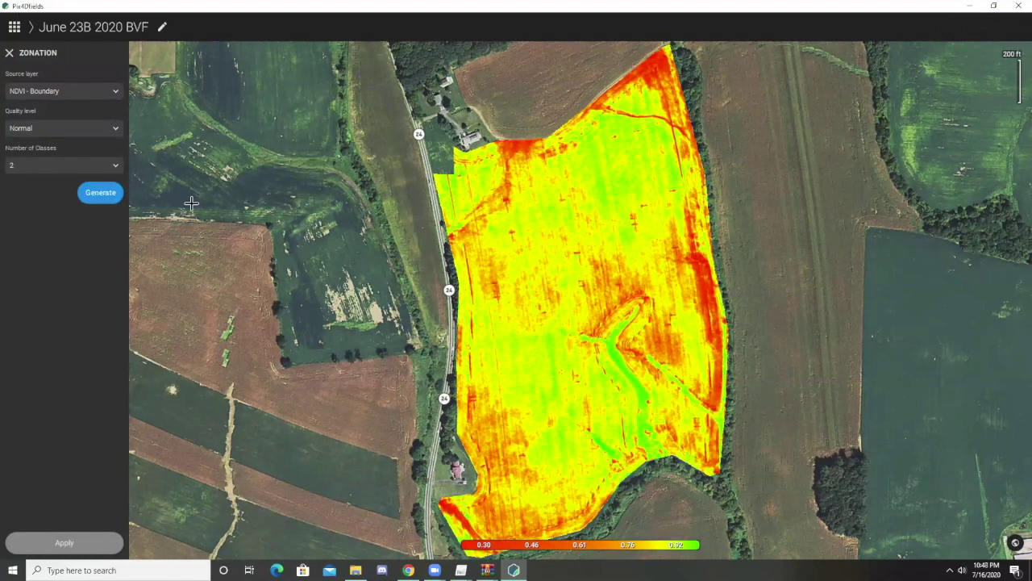
click(40, 95)
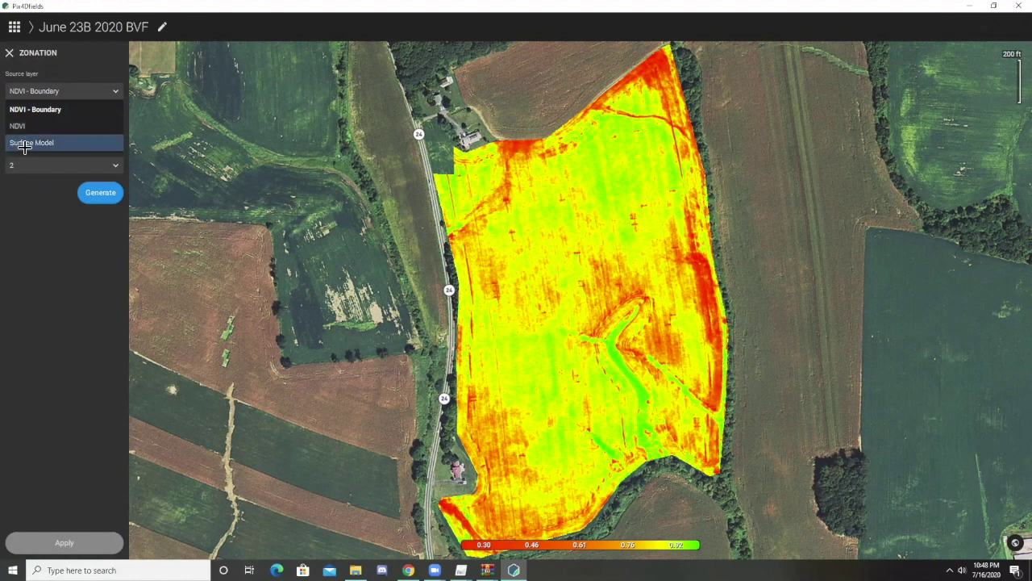
click(54, 113)
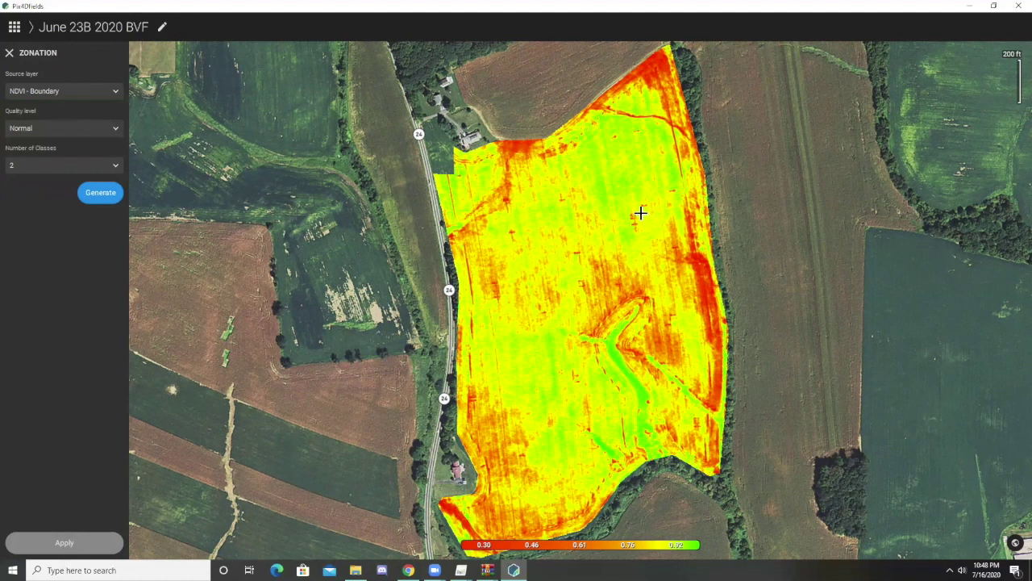
click(34, 129)
click(36, 143)
click(42, 166)
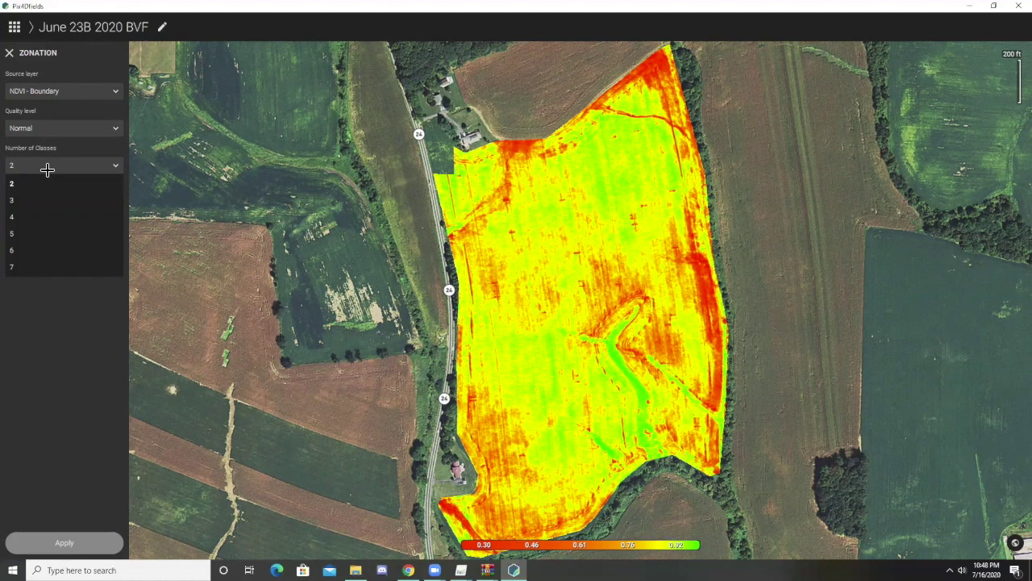
click(93, 200)
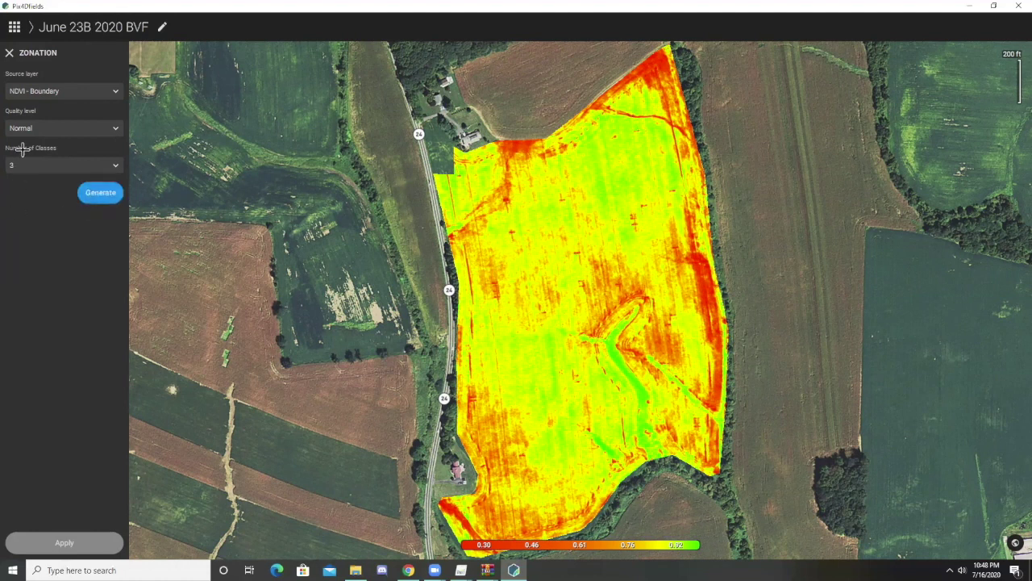
click(92, 193)
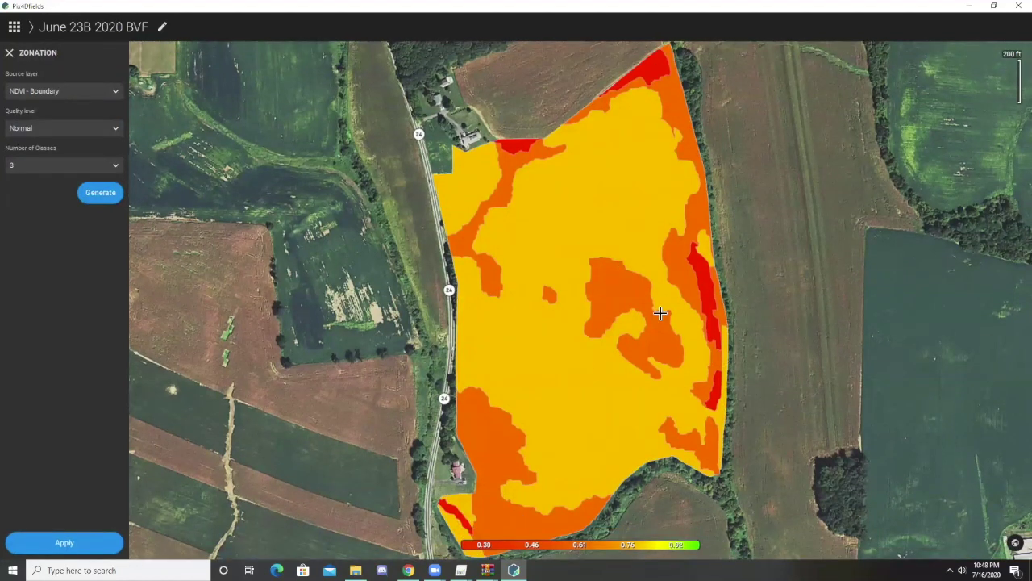
Apply the 3-class NDVI - Boundary zonation as a Zonation layer with its prescription table.
click(65, 542)
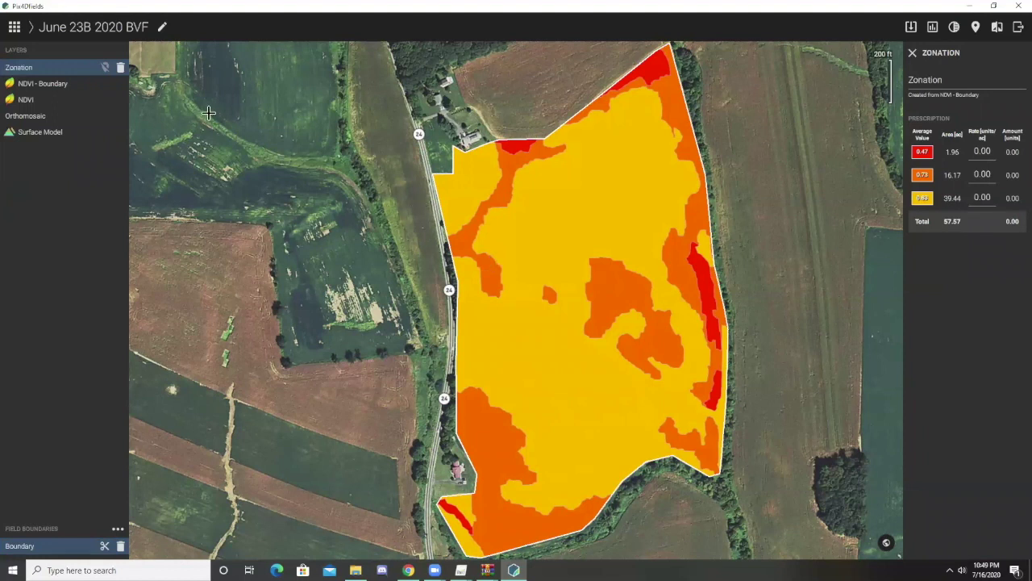
Generate and apply a 7-class zonation as Zonation 2, then open the Compare view.
click(955, 26)
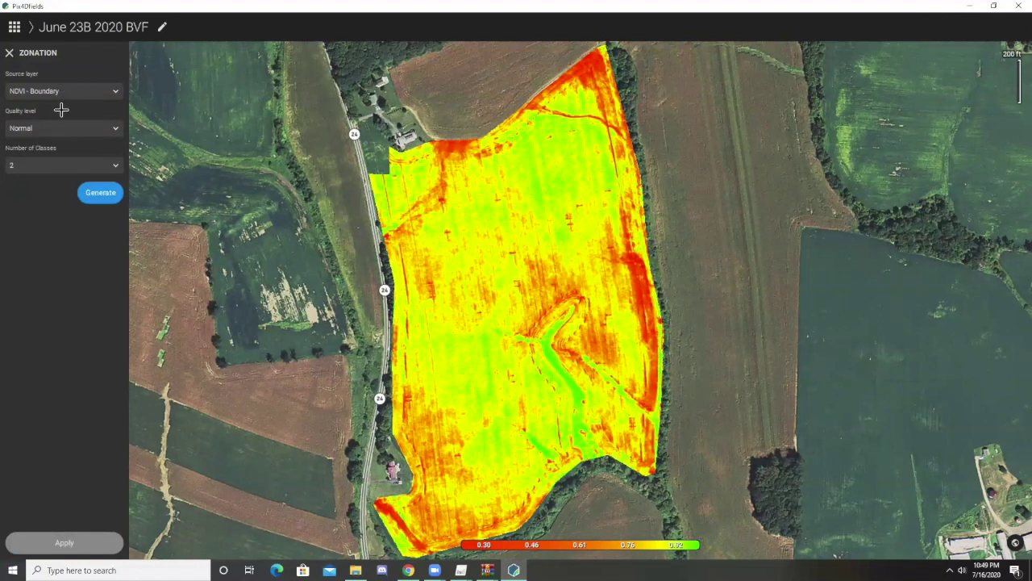
click(35, 164)
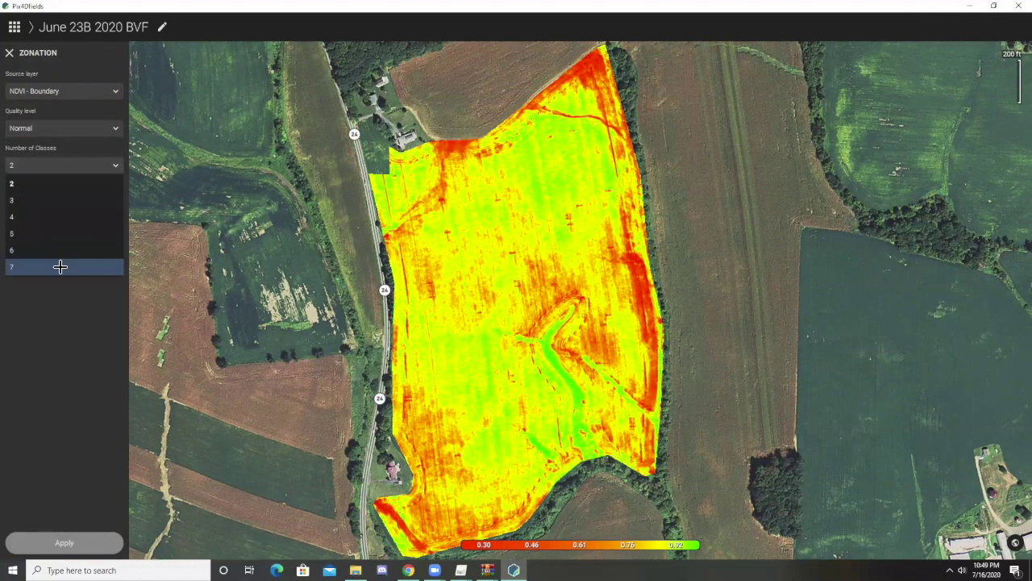
click(64, 266)
click(101, 192)
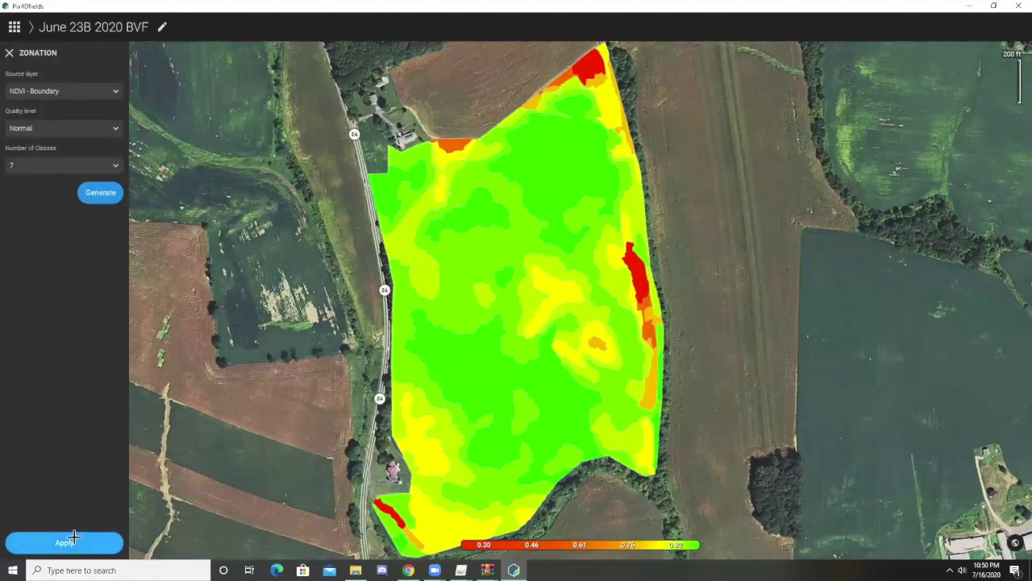
click(81, 539)
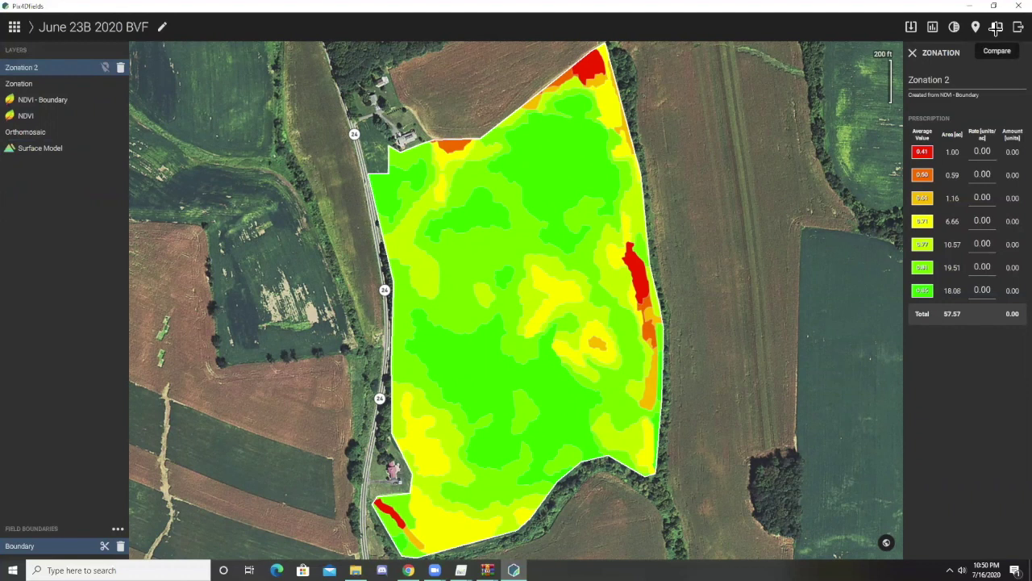
click(996, 28)
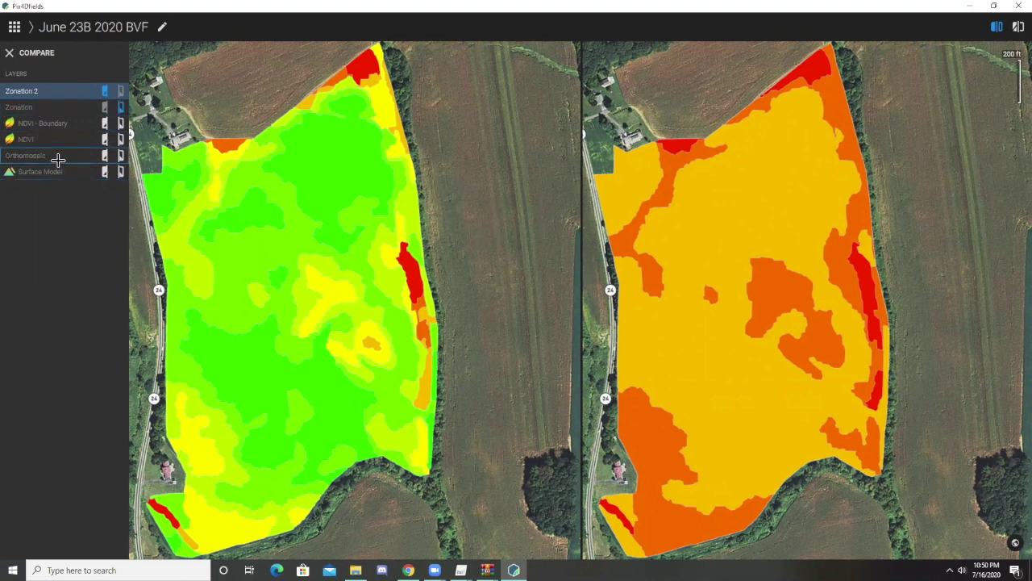
Put Orthomosaic on the left and NDVI - Boundary on the right, then zoom in and out to inspect.
click(107, 156)
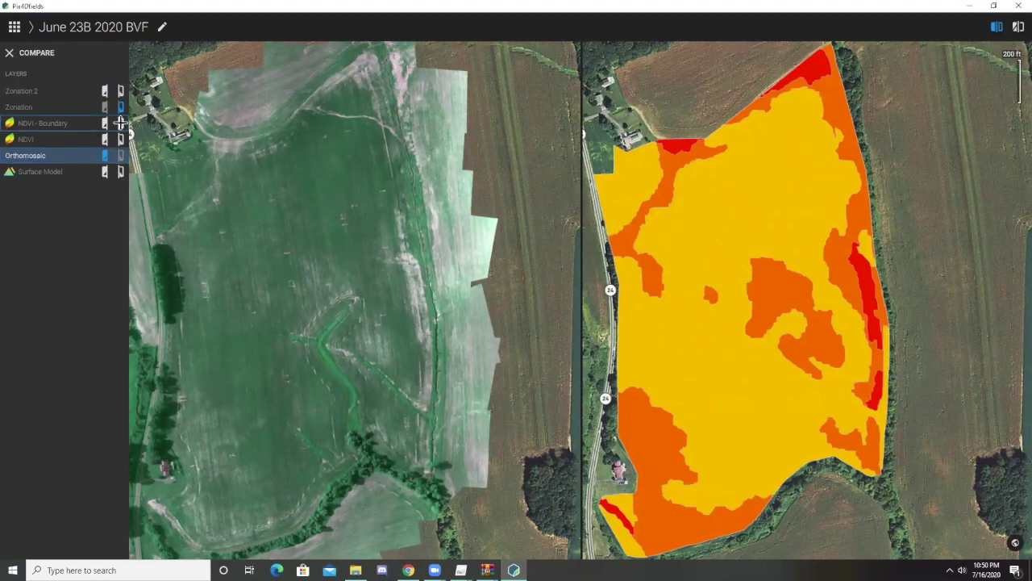
click(120, 123)
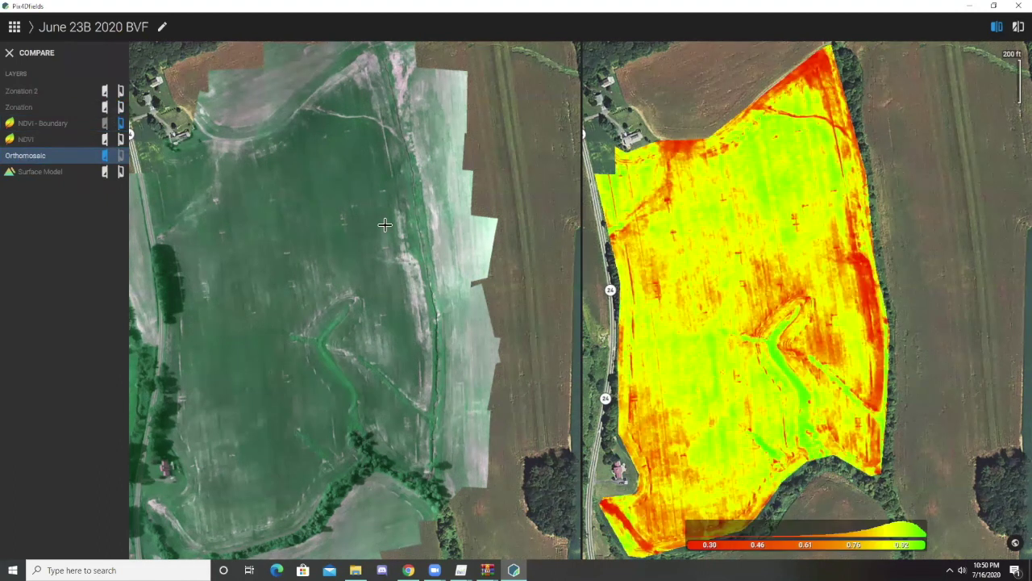
scroll(319, 254, up, 3)
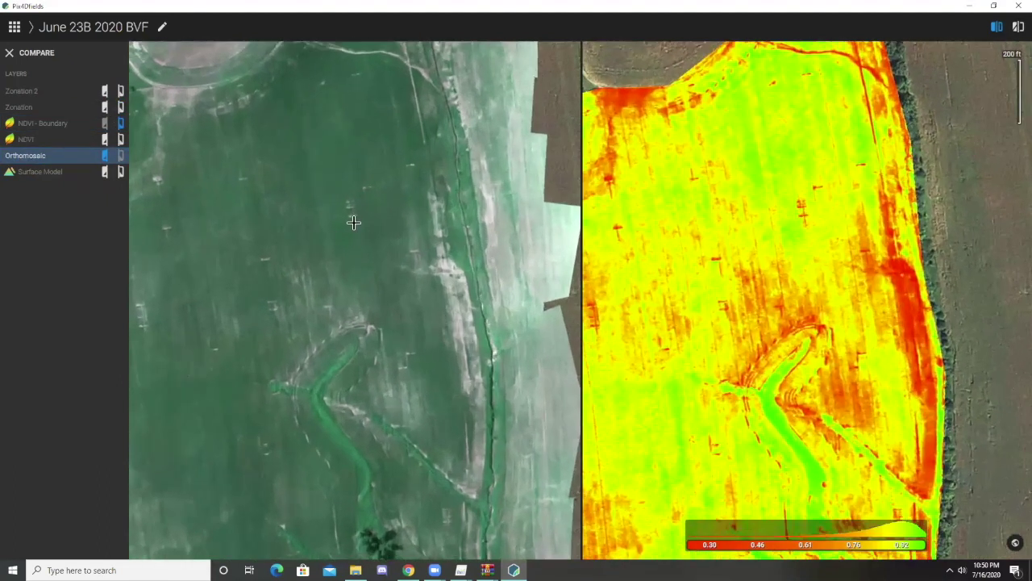
scroll(355, 222, up, 3)
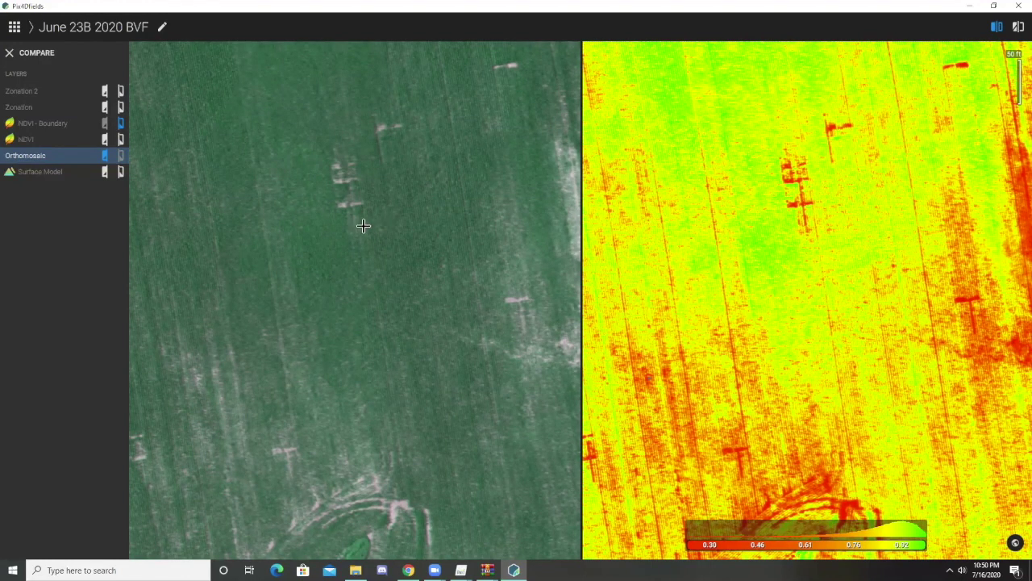
scroll(363, 226, up, 3)
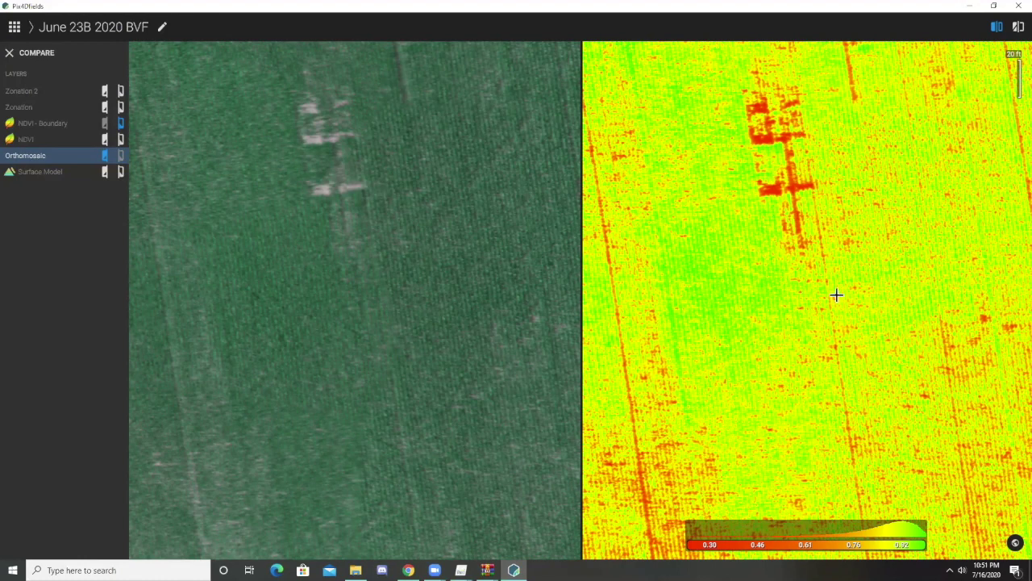
scroll(293, 173, down, 5)
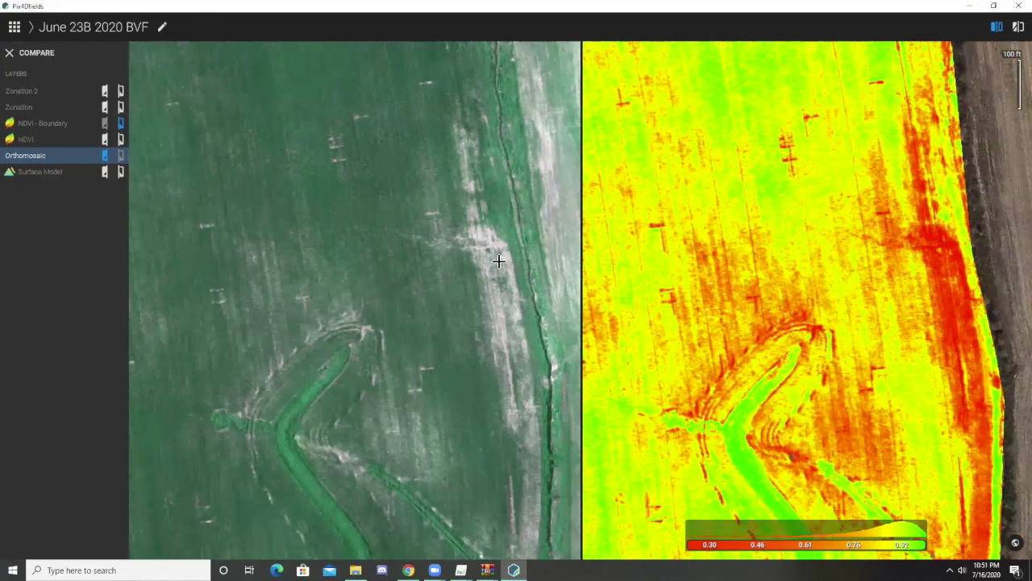
scroll(500, 250, up, 3)
scroll(500, 248, up, 2)
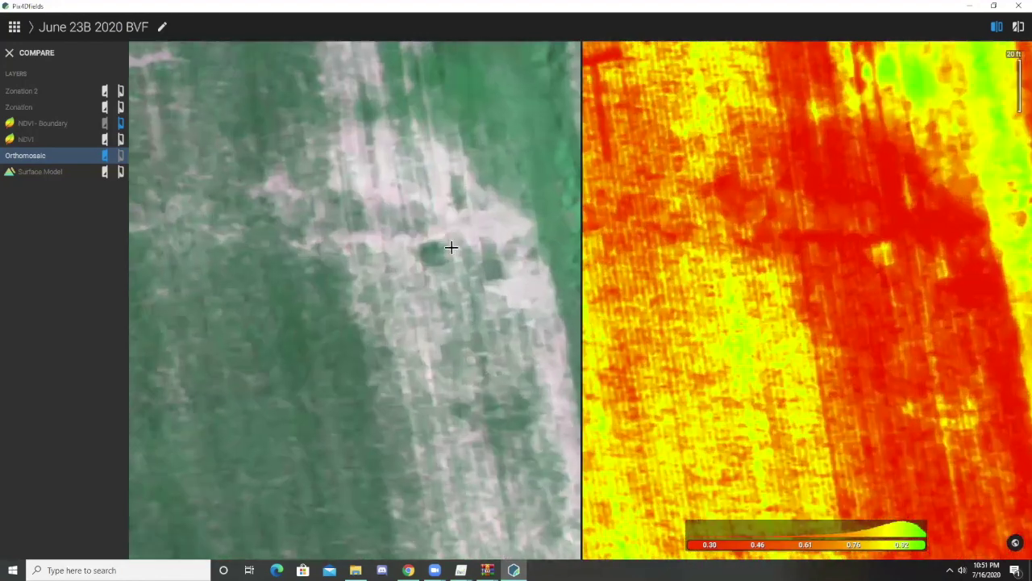
scroll(458, 234, up, 1)
scroll(458, 234, down, 2)
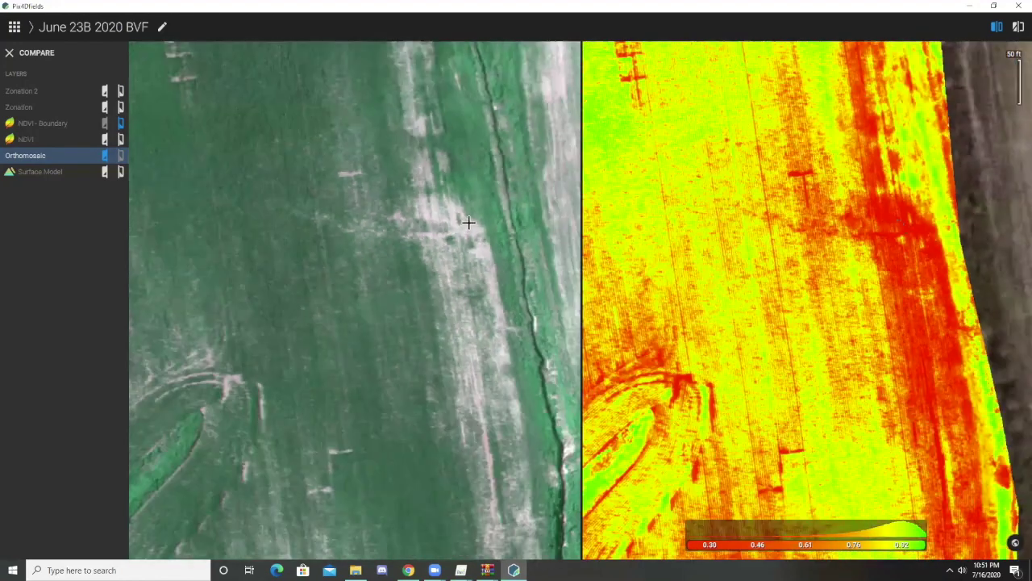
scroll(467, 254, down, 1)
scroll(468, 254, down, 2)
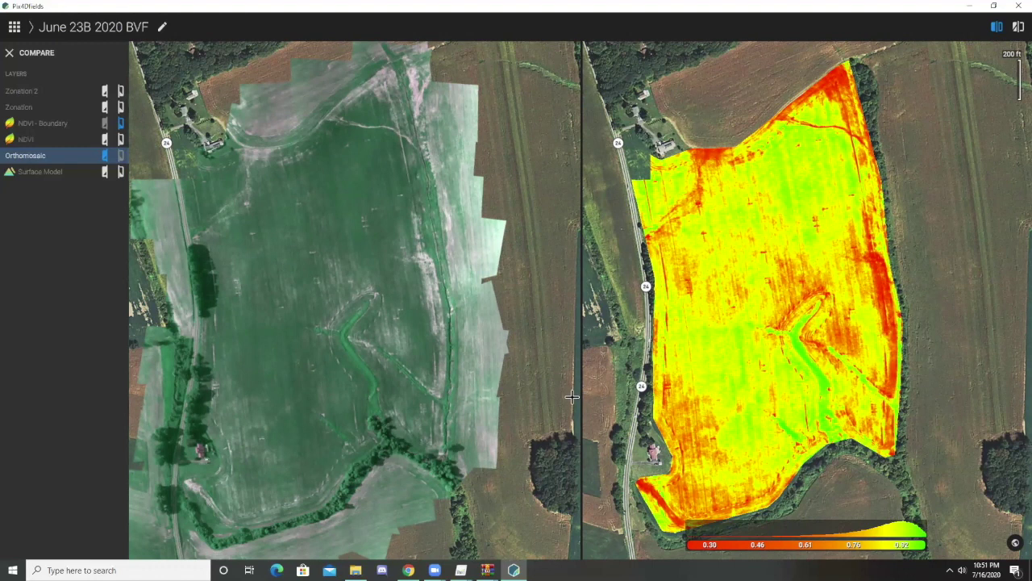
Close Compare and show the NDVI, Zonation 2 and Zonation layers on the map.
click(9, 52)
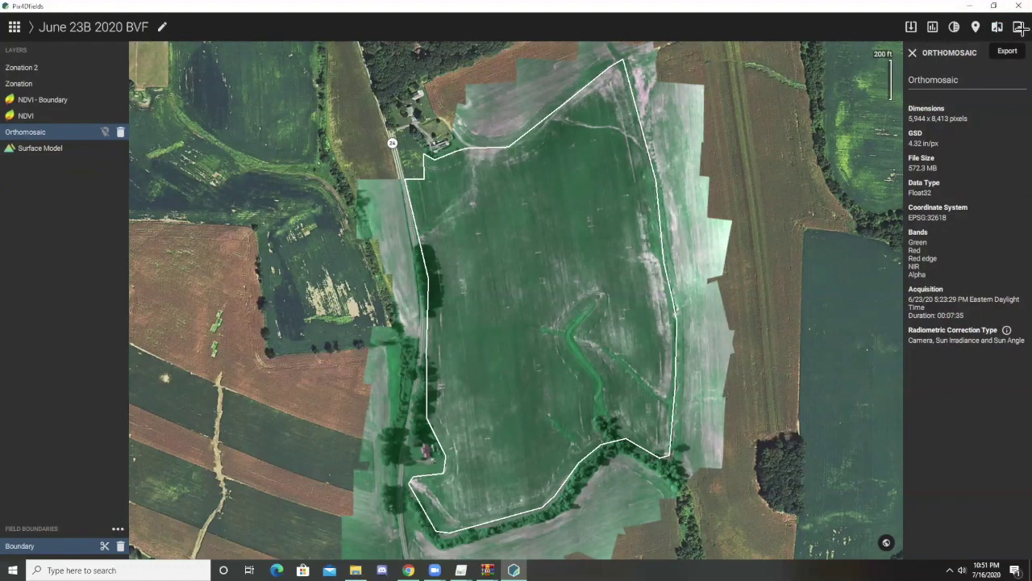
click(27, 116)
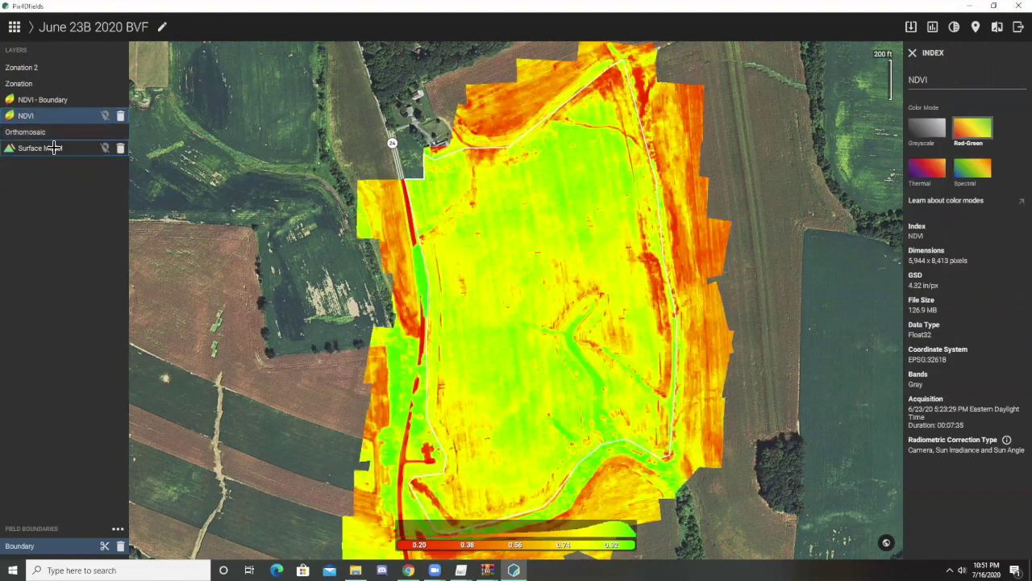
click(26, 70)
click(25, 83)
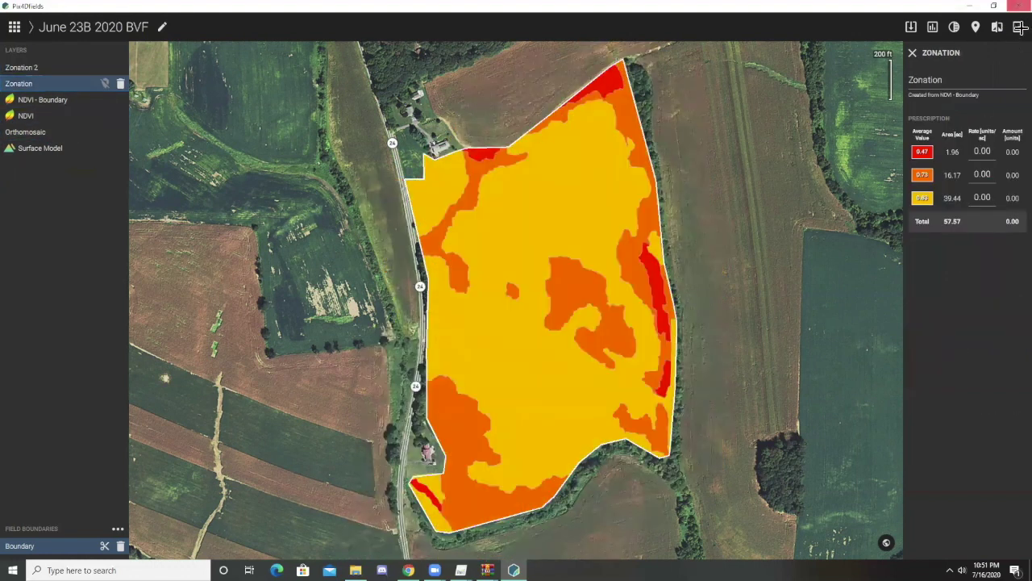
Set up a layer export of NDVI and Zonation in GeoJSON format.
click(1020, 27)
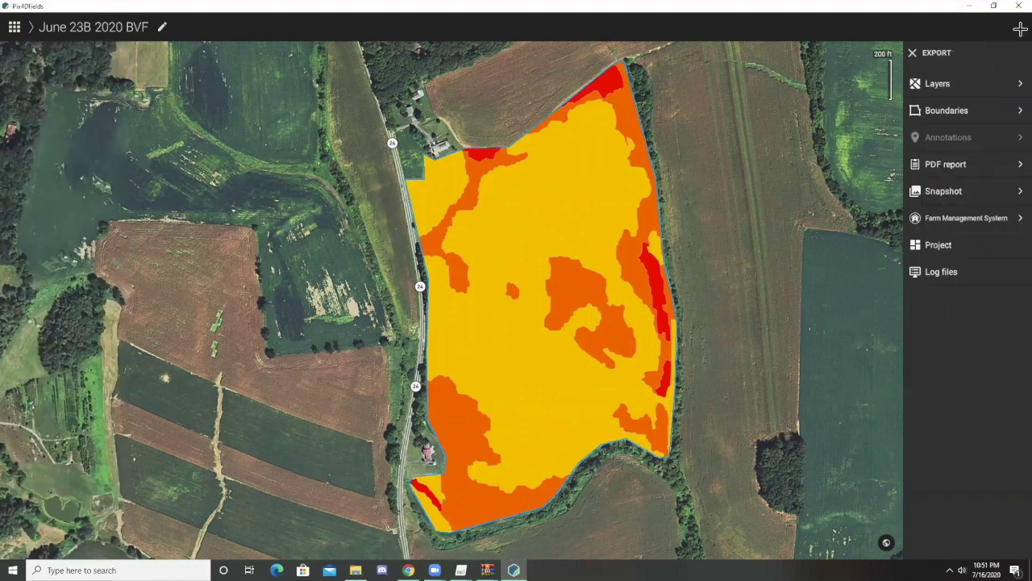
click(1022, 87)
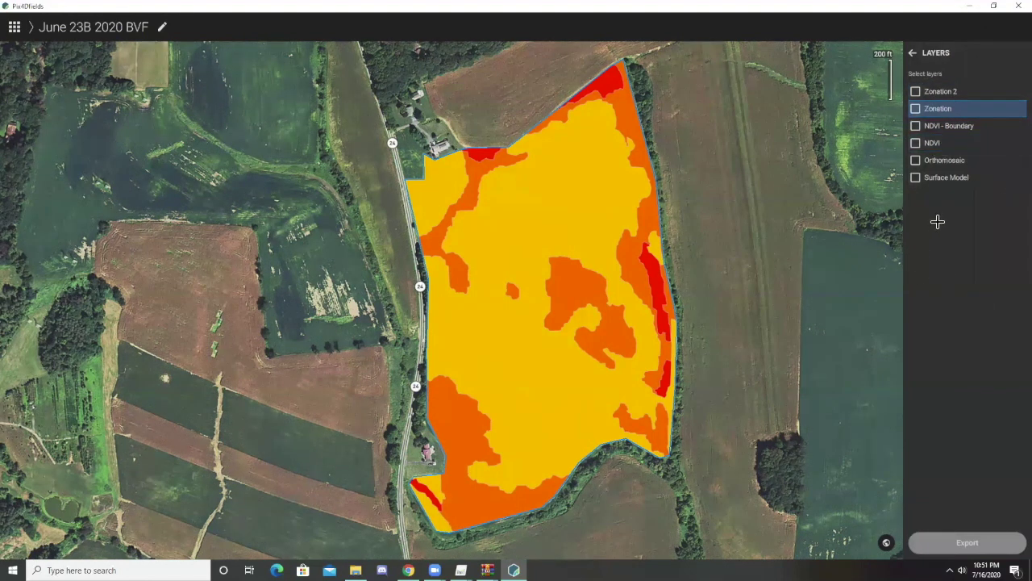
click(916, 143)
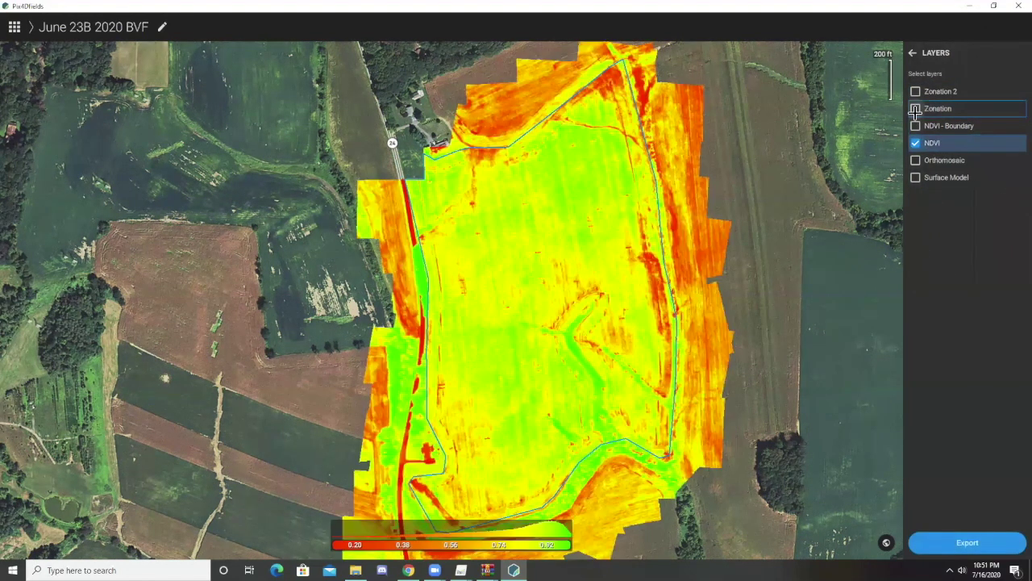
click(916, 108)
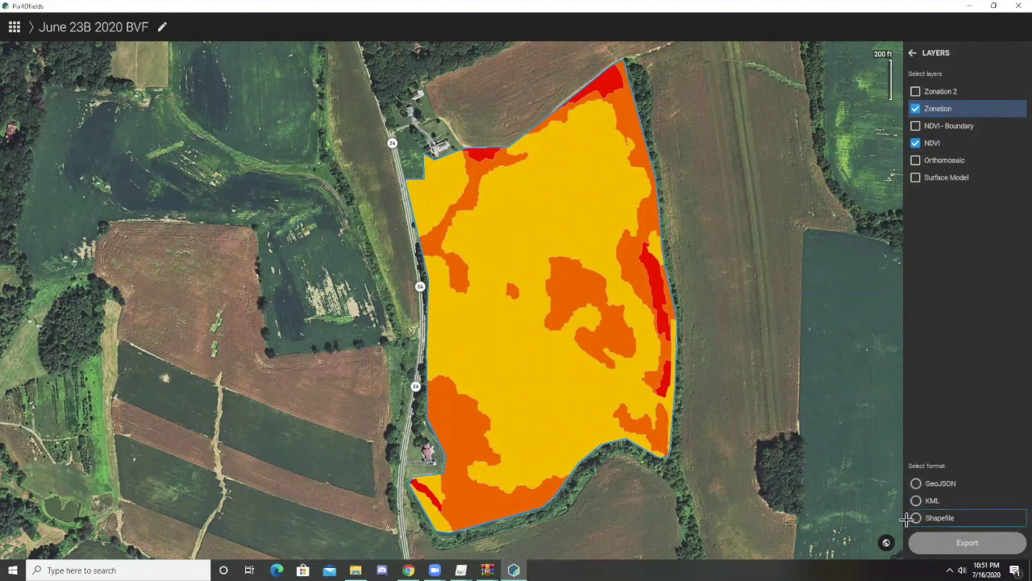
click(940, 483)
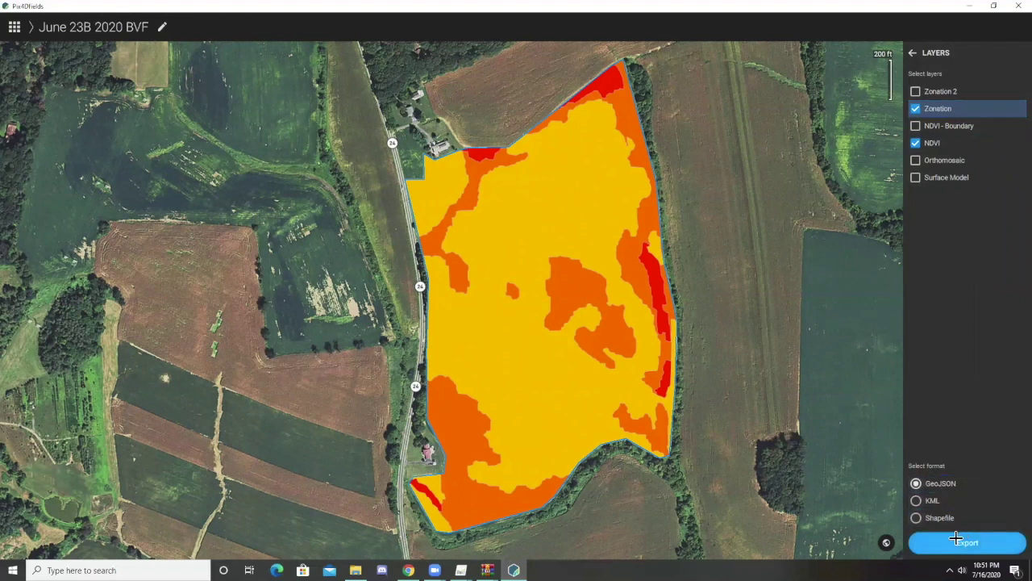